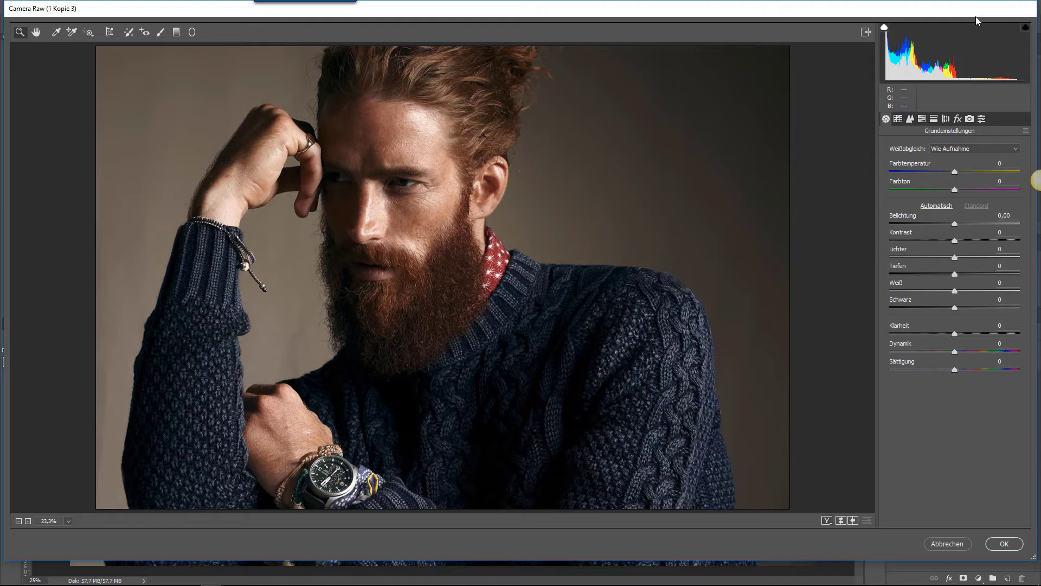
# Cool the white balance in Camera Raw to temperature -22 and tint -13, then apply.
pyautogui.click(954, 146)
pyautogui.click(1014, 157)
pyautogui.moveTo(954, 171); pyautogui.dragTo(942, 171)
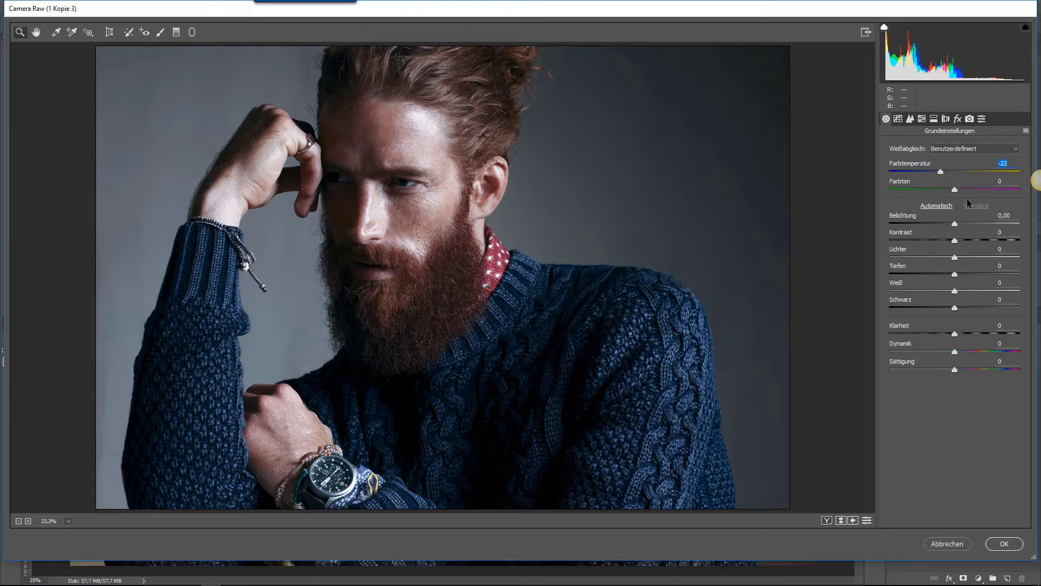
pyautogui.moveTo(955, 189); pyautogui.dragTo(947, 190)
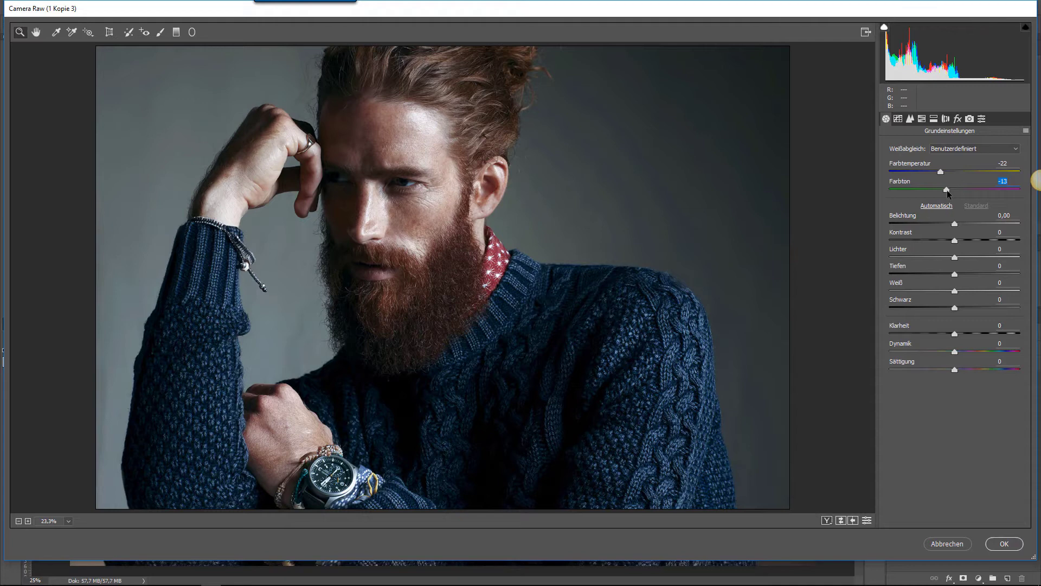
pyautogui.click(1001, 542)
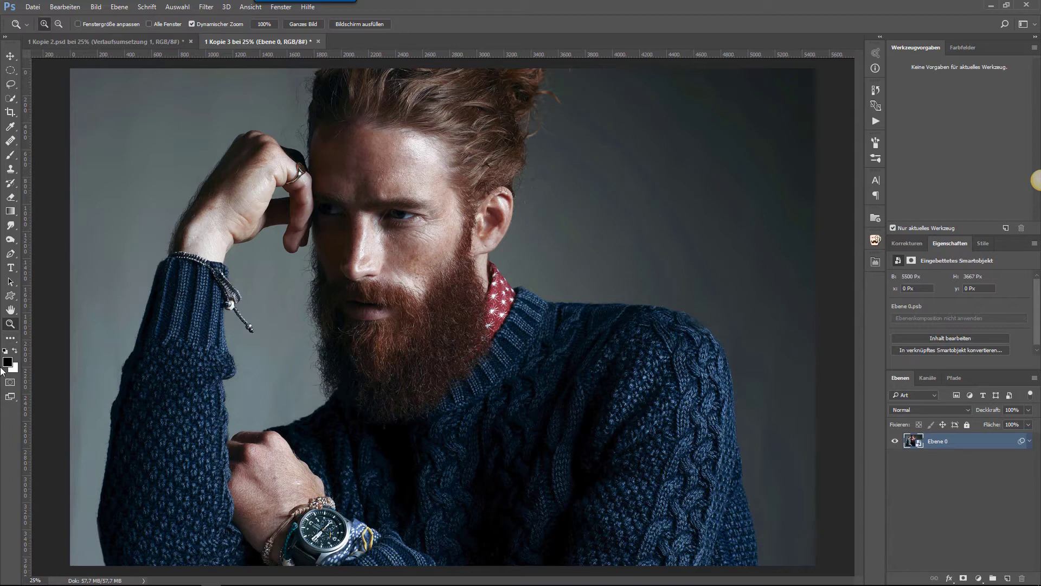
# Set the foreground colour to a dark blue sampled from the sweater.
pyautogui.click(7, 363)
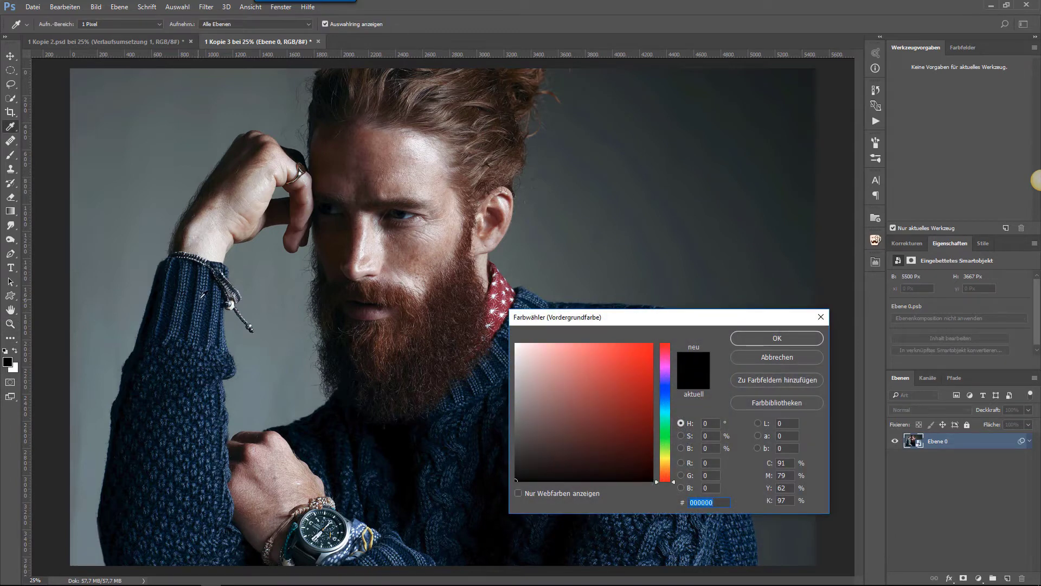
pyautogui.click(201, 293)
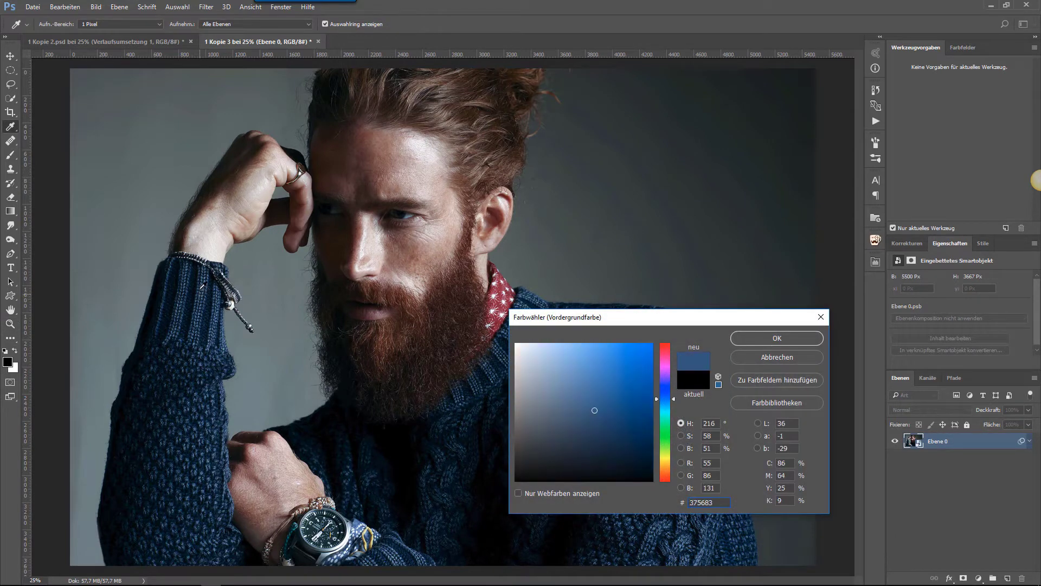
pyautogui.click(200, 287)
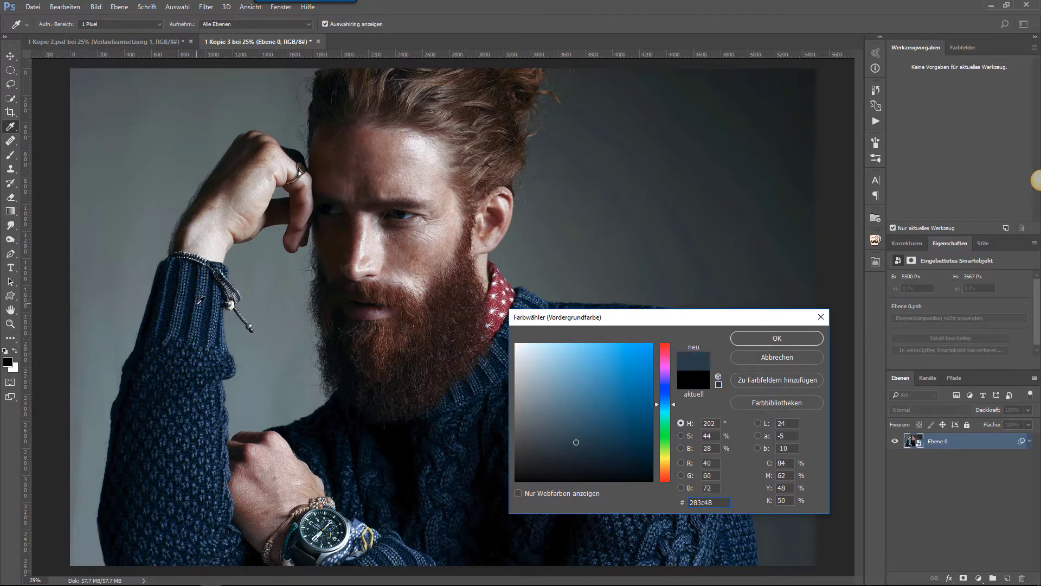
pyautogui.click(789, 338)
pyautogui.press('z')
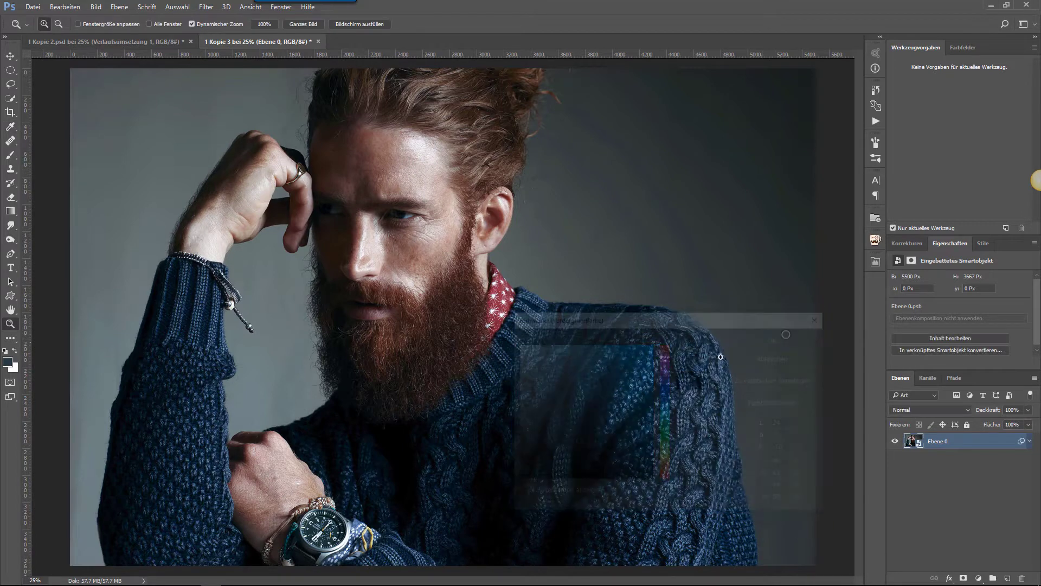
# Set the background colour to a skin tone sampled from the forehead, around #9c7975.
pyautogui.click(13, 368)
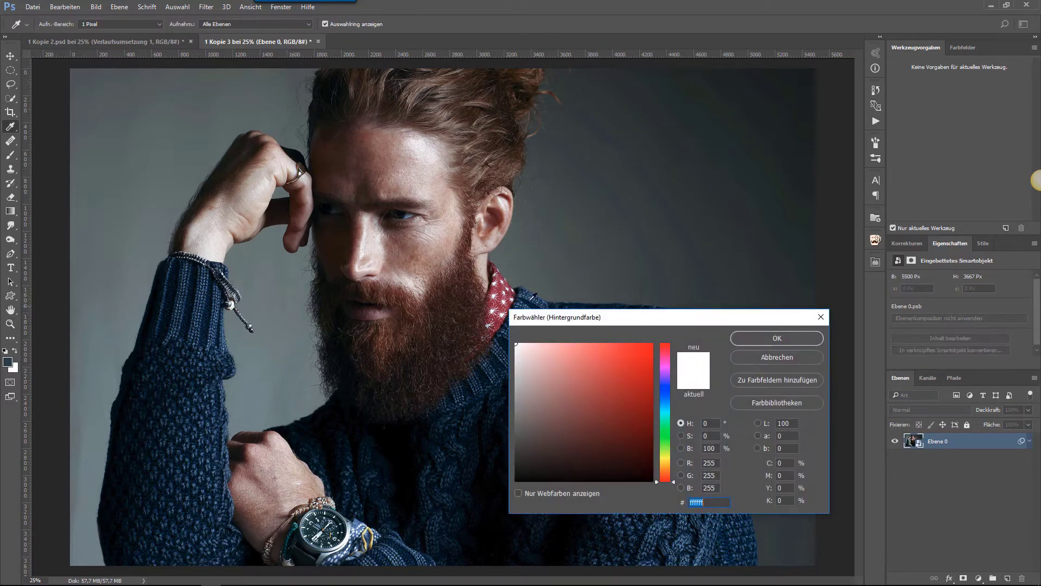
pyautogui.moveTo(672, 316); pyautogui.dragTo(679, 164)
pyautogui.click(401, 196)
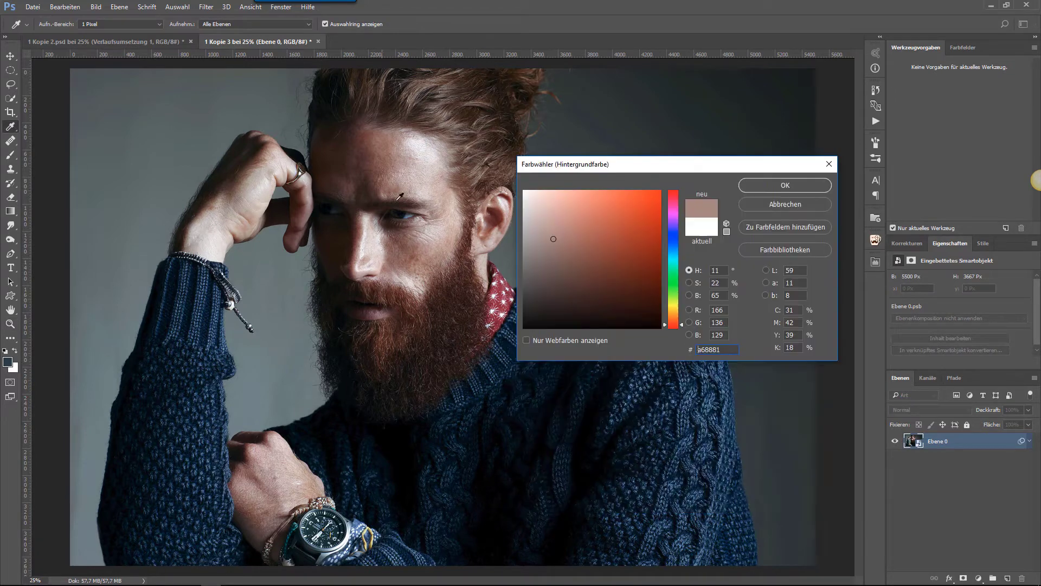
pyautogui.click(408, 174)
pyautogui.moveTo(404, 172); pyautogui.dragTo(408, 189)
pyautogui.click(402, 185)
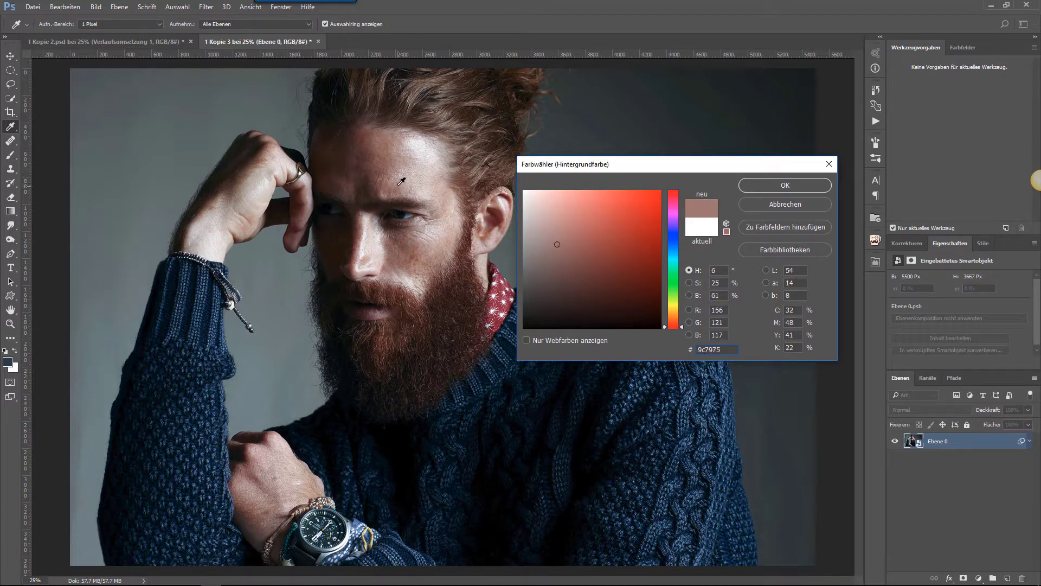
pyautogui.click(772, 185)
pyautogui.press('z')
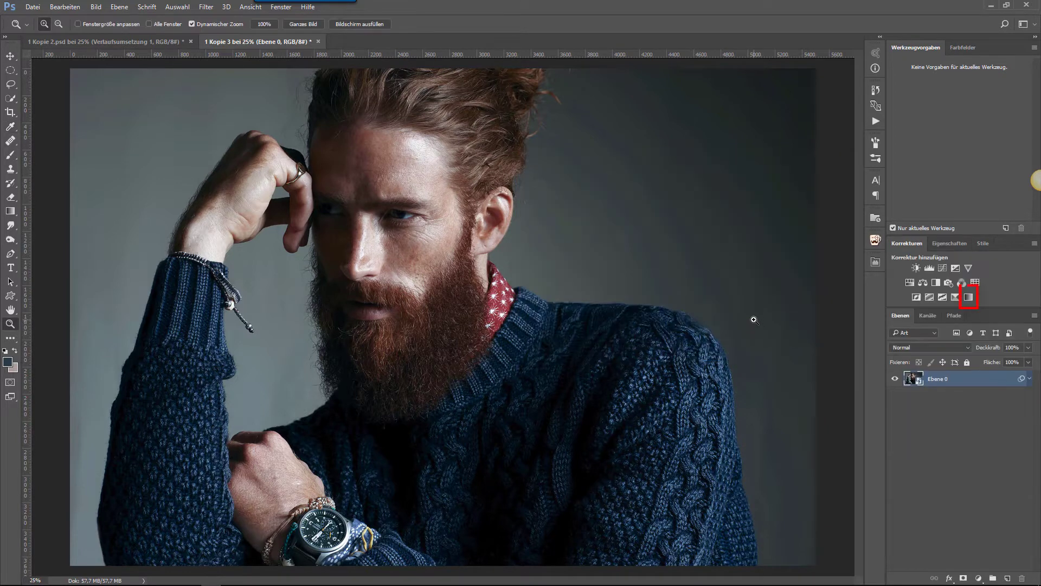
# Add a gradient map adjustment layer in Weiches Licht blend mode.
pyautogui.click(968, 297)
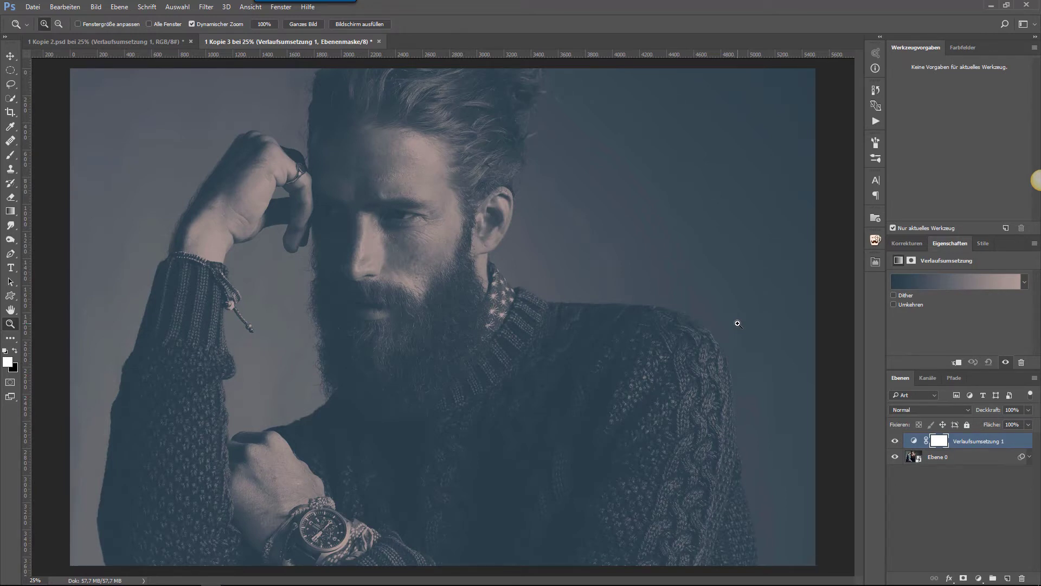
pyautogui.click(915, 408)
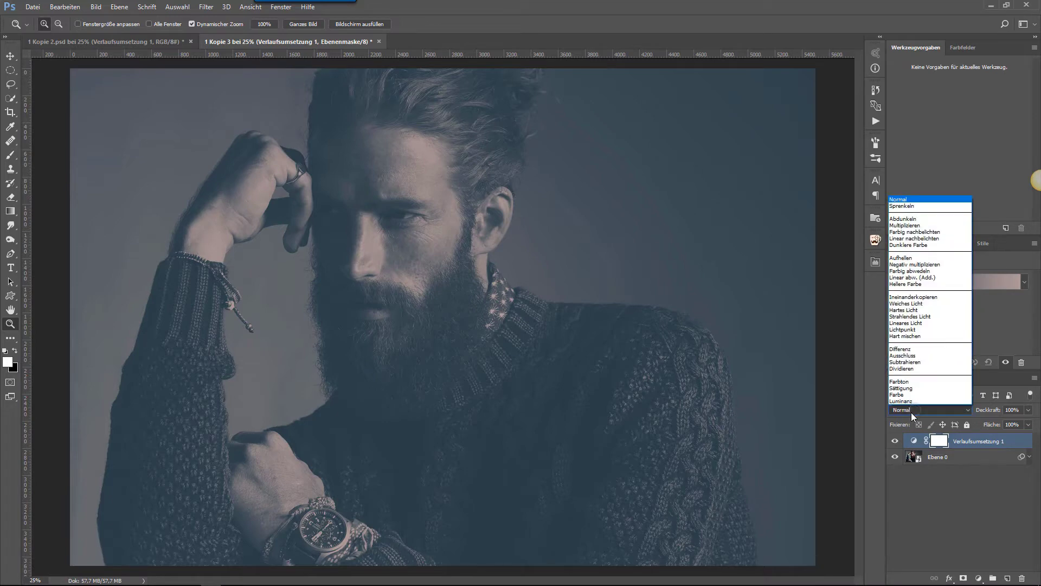
pyautogui.click(902, 304)
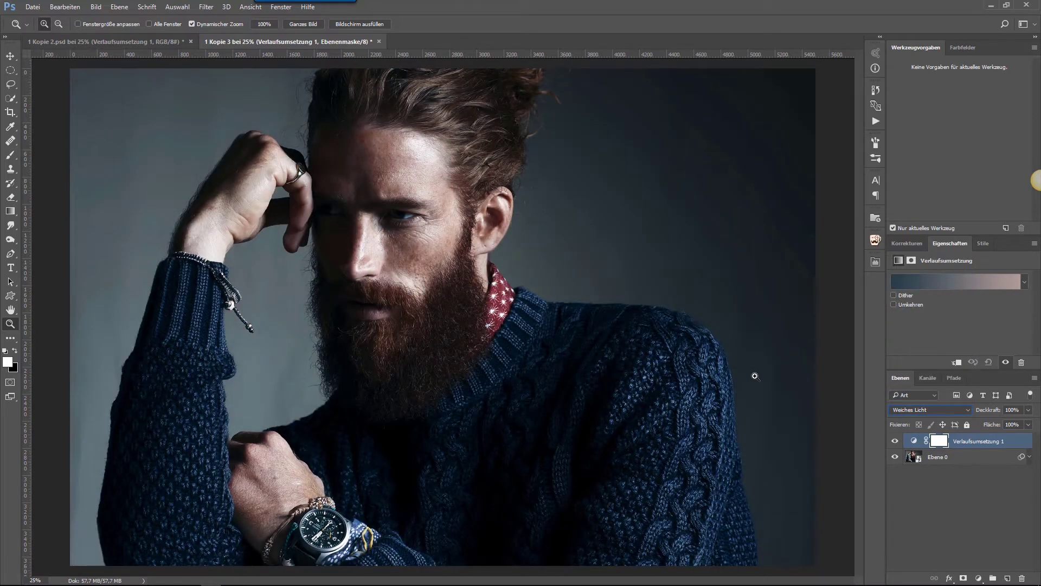
# Edit the gradient's right end stop and shift its colour toward a dark orange.
pyautogui.click(942, 281)
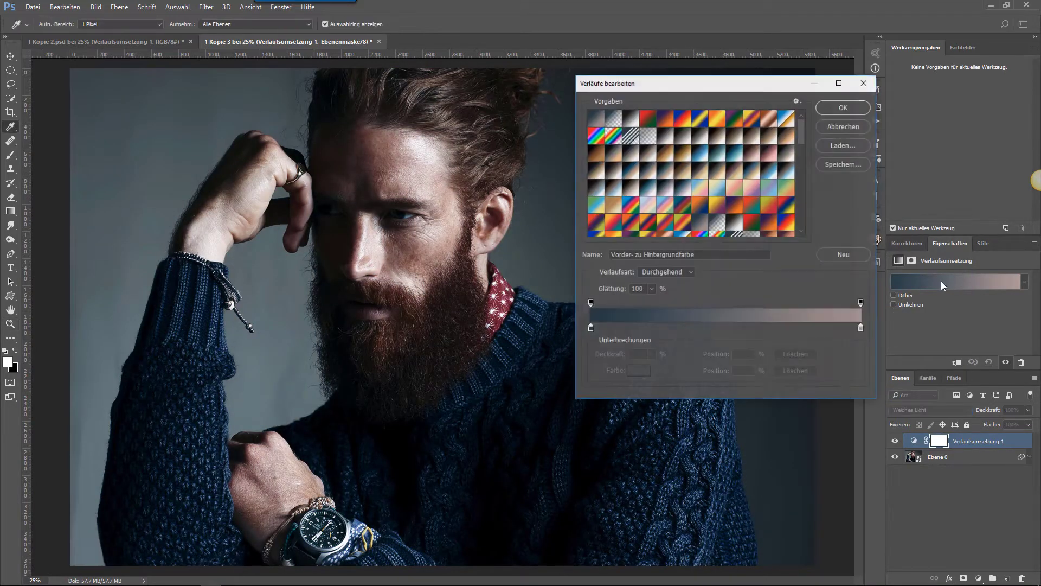
pyautogui.click(862, 328)
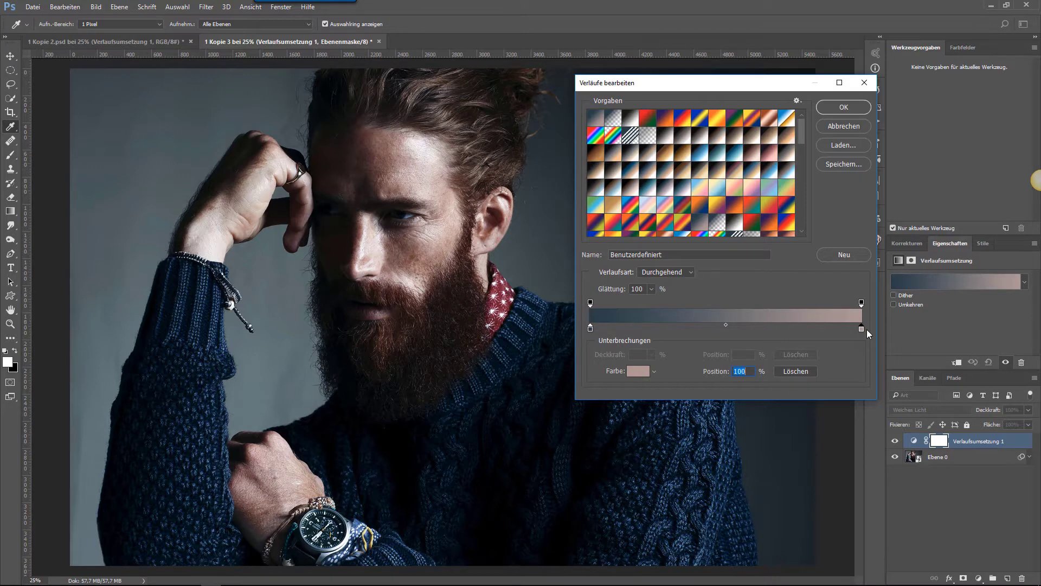
pyautogui.click(637, 371)
pyautogui.click(828, 164)
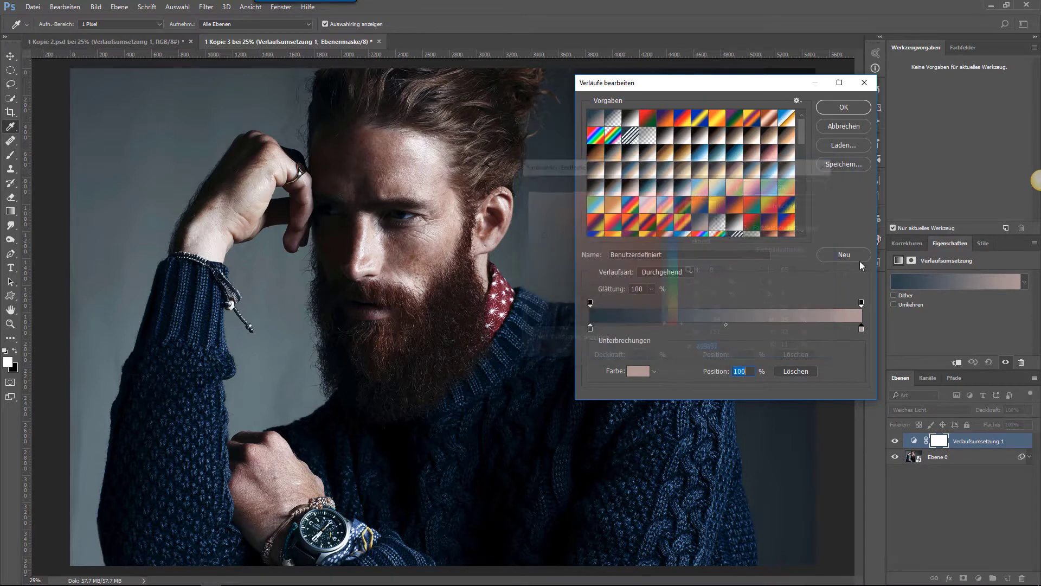
pyautogui.doubleClick(861, 328)
pyautogui.moveTo(668, 179); pyautogui.dragTo(692, 122)
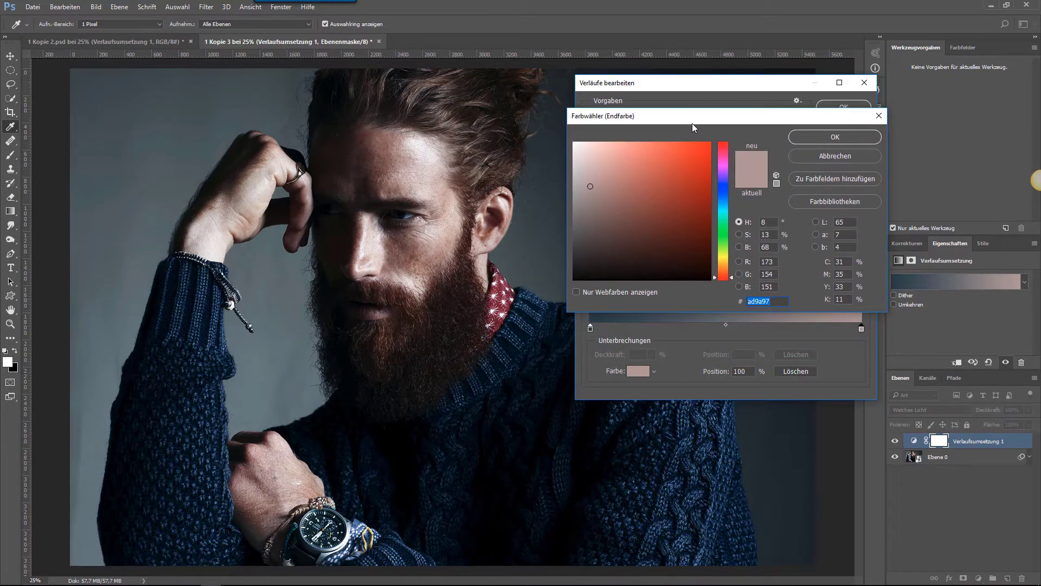
pyautogui.click(725, 270)
pyautogui.moveTo(727, 274); pyautogui.dragTo(726, 266)
# Settle the end stop on a golden brown, apply the gradient, and lower opacity to 96%.
pyautogui.click(685, 231)
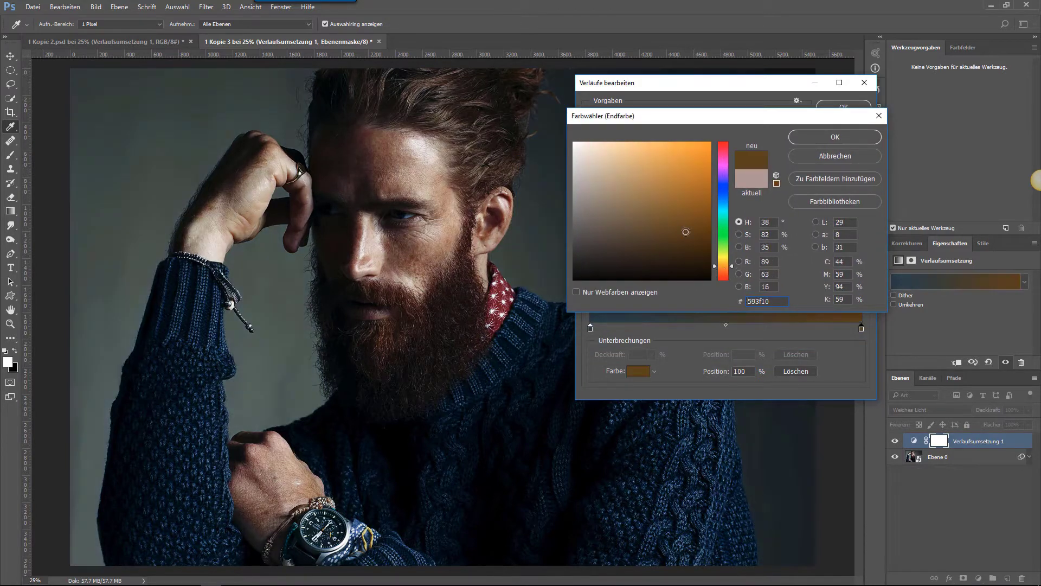
pyautogui.click(725, 267)
pyautogui.click(687, 245)
pyautogui.click(725, 266)
pyautogui.click(696, 243)
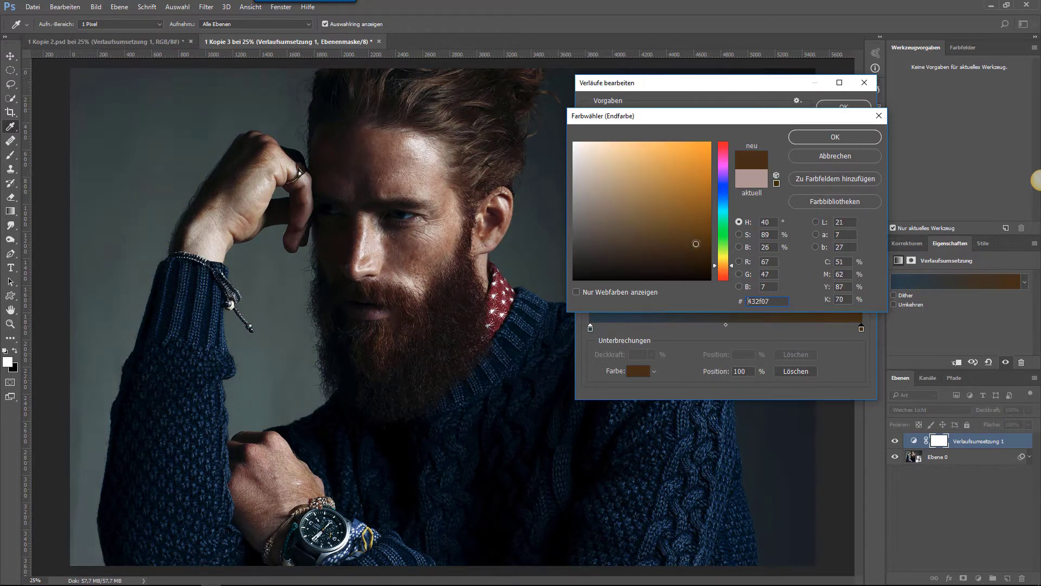
pyautogui.moveTo(696, 243); pyautogui.dragTo(657, 221)
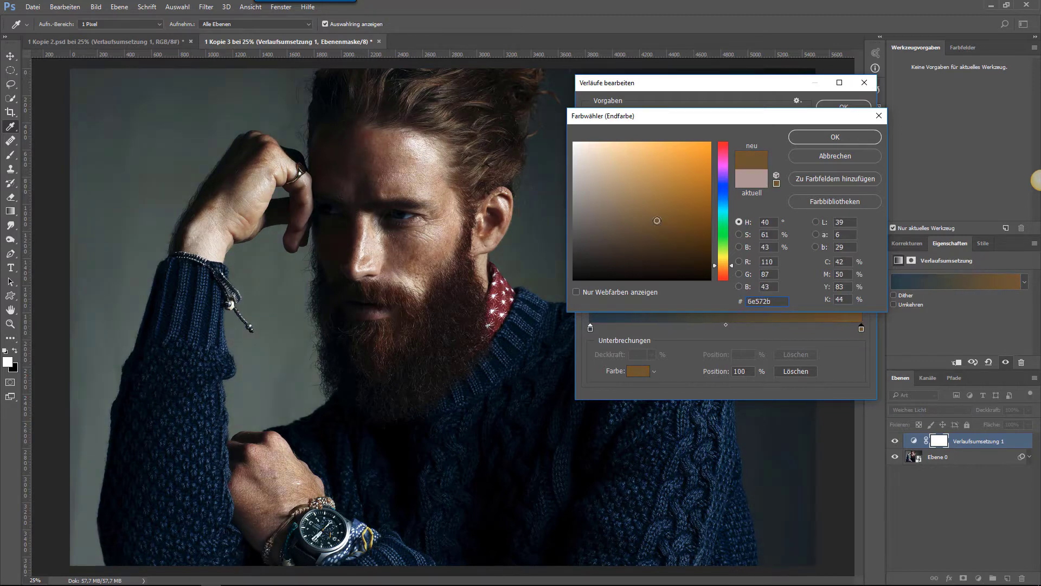
pyautogui.click(835, 137)
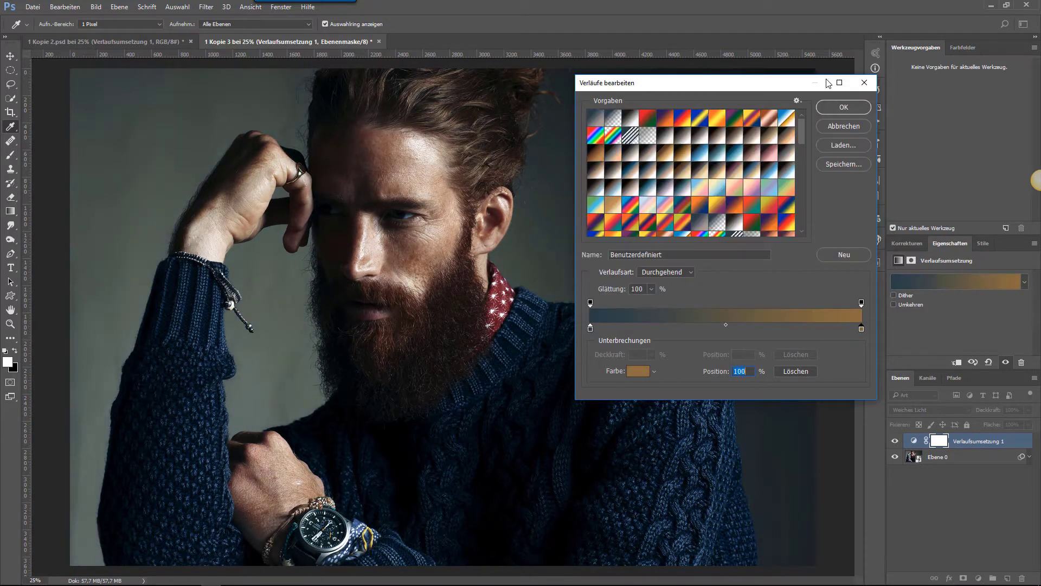
pyautogui.click(840, 109)
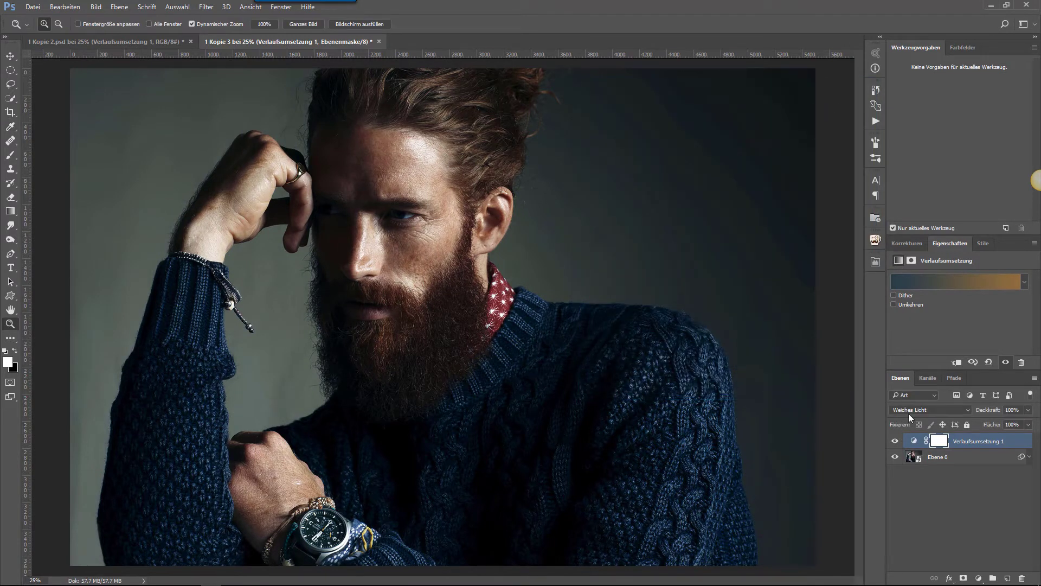
pyautogui.moveTo(979, 416); pyautogui.dragTo(973, 415)
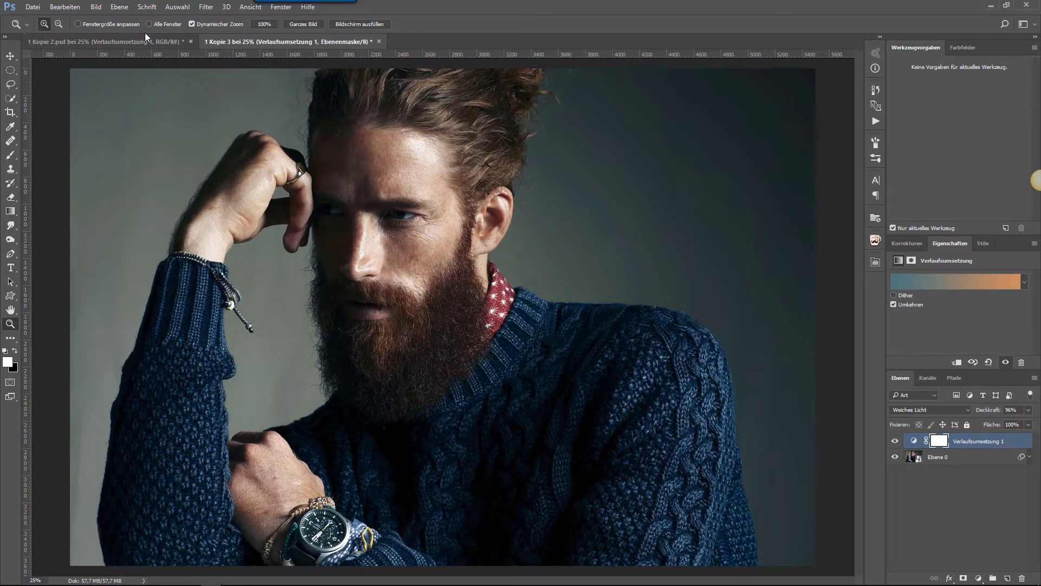
# Create a new solid colour fill layer in Farbe blend mode.
pyautogui.click(119, 7)
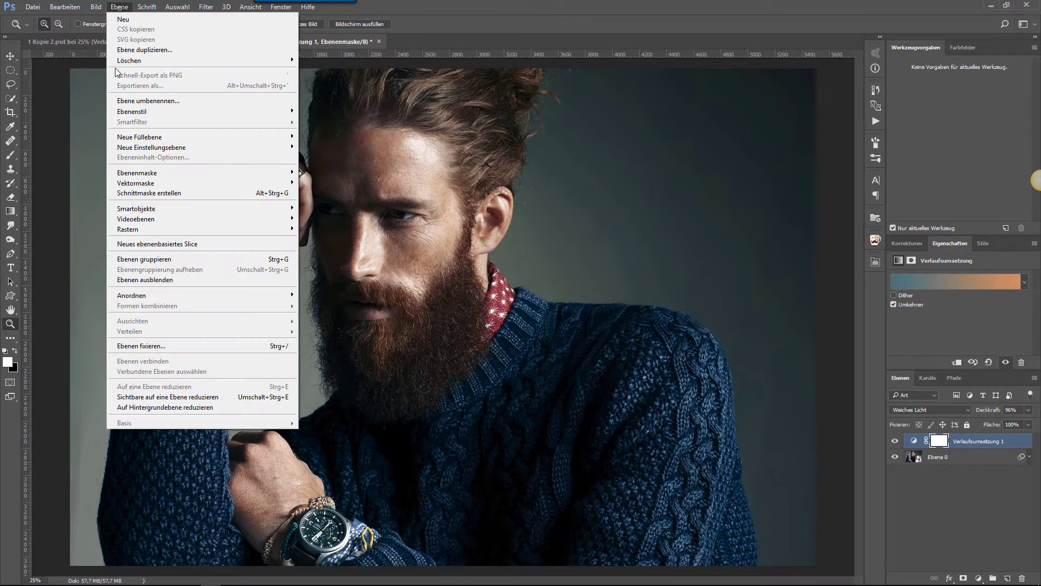
pyautogui.moveTo(138, 136)
pyautogui.click(76, 137)
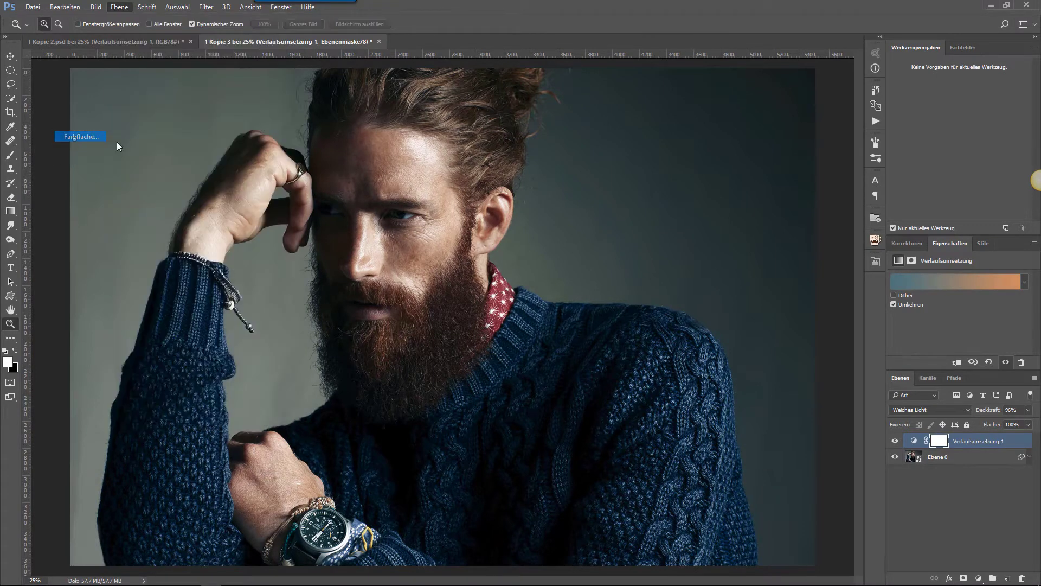
pyautogui.click(470, 231)
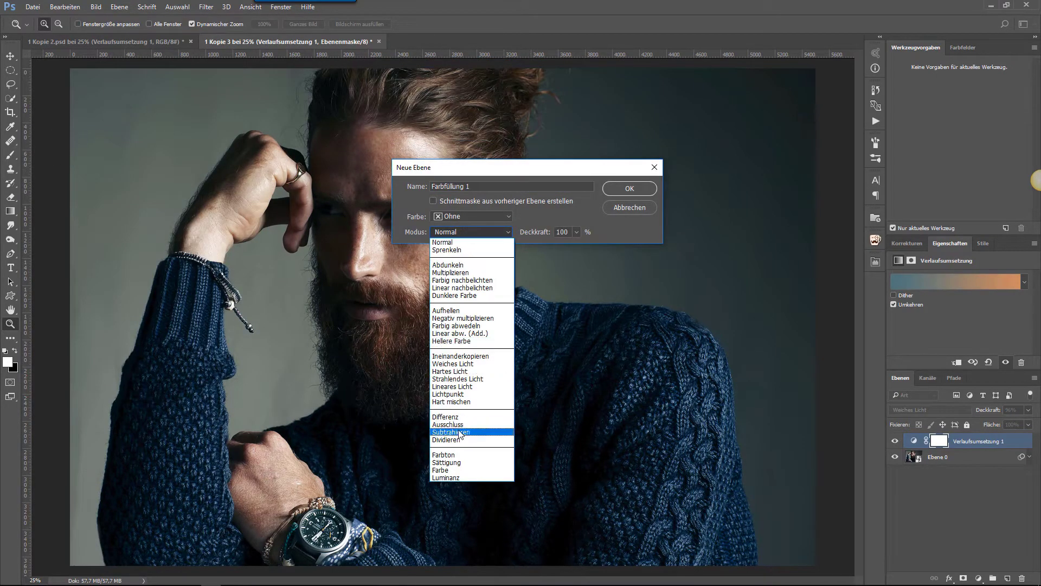
pyautogui.click(450, 470)
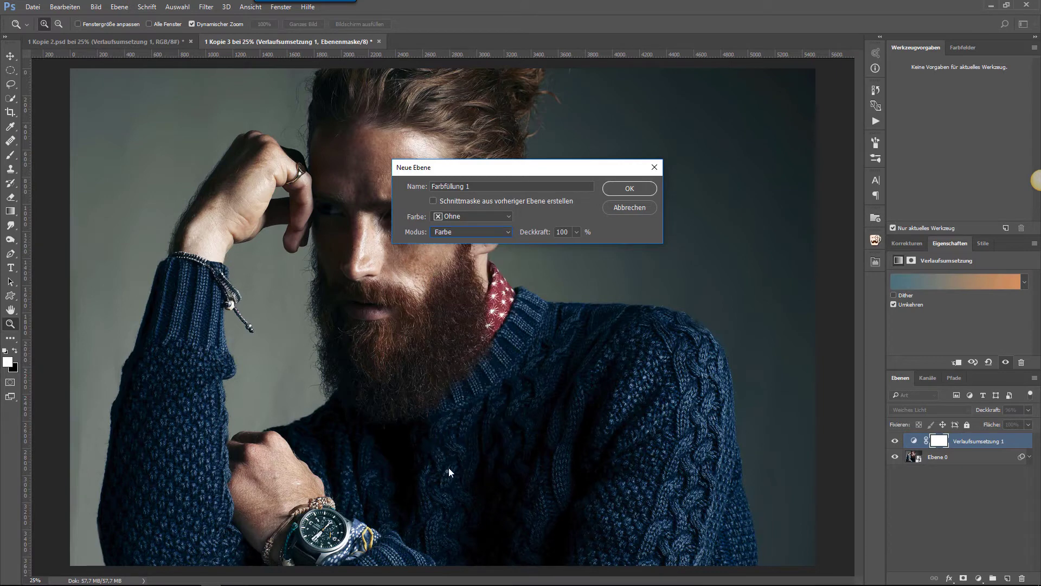
pyautogui.click(634, 189)
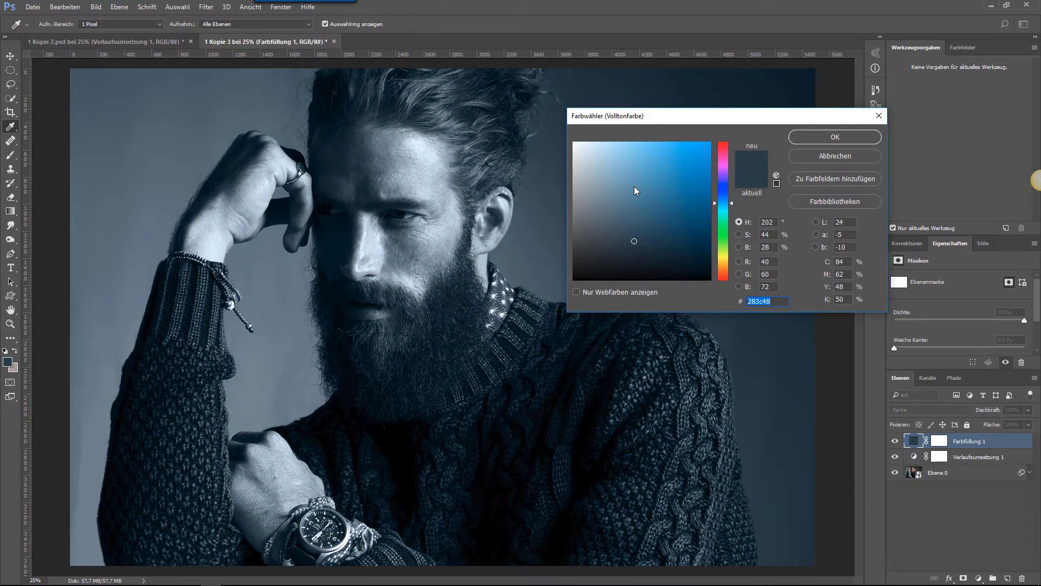
# Fill the layer with teal #5f9190 and lower its opacity to 26%.
pyautogui.write('5f9190')
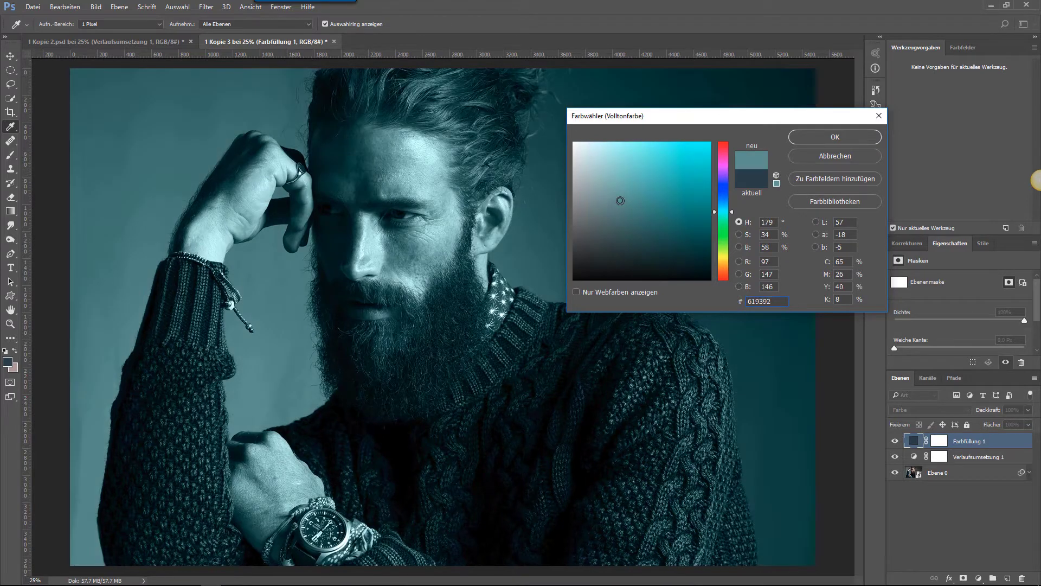
pyautogui.click(836, 137)
pyautogui.press('z')
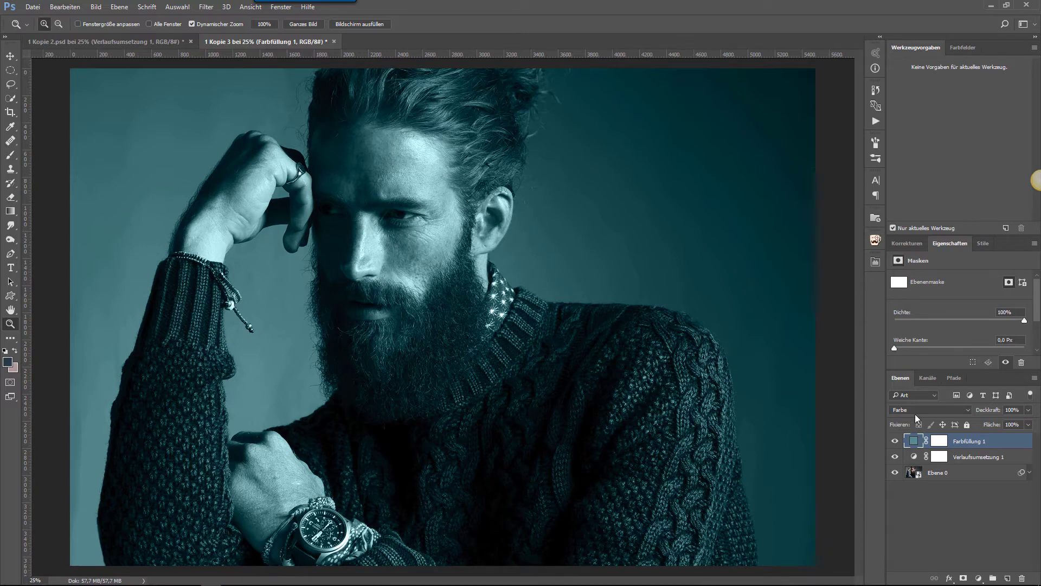
pyautogui.moveTo(976, 411); pyautogui.dragTo(946, 414)
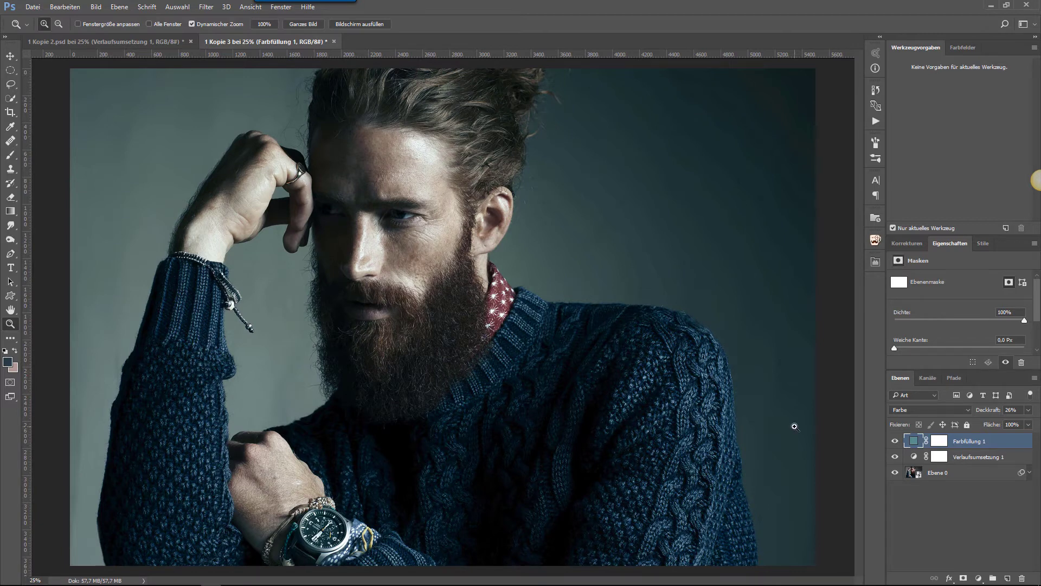
pyautogui.click(906, 243)
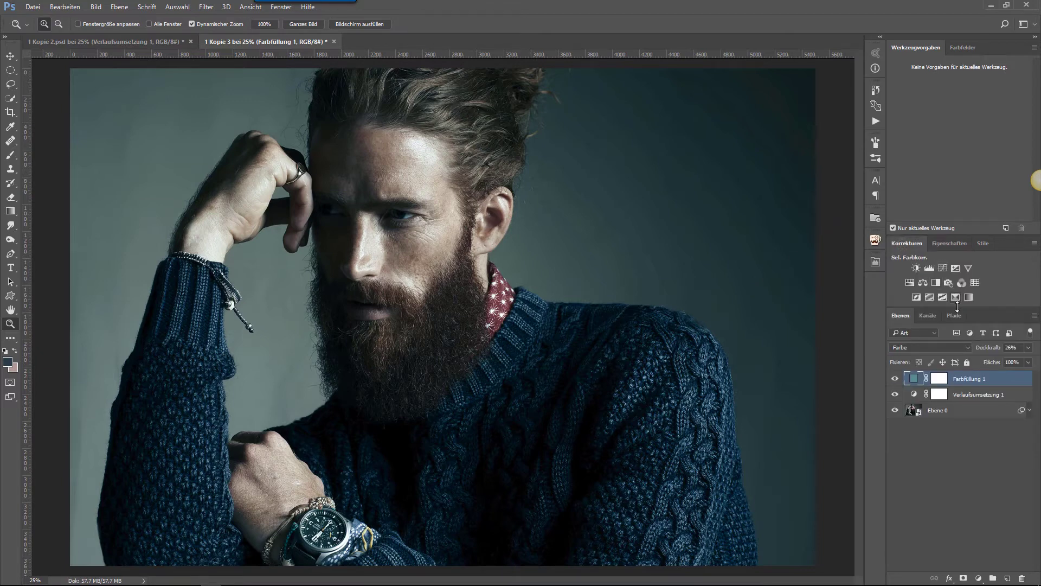
# Add a Selektive Farbkorrektur layer with Weiß set to Cyan -6% and Magenta -8%.
pyautogui.click(955, 297)
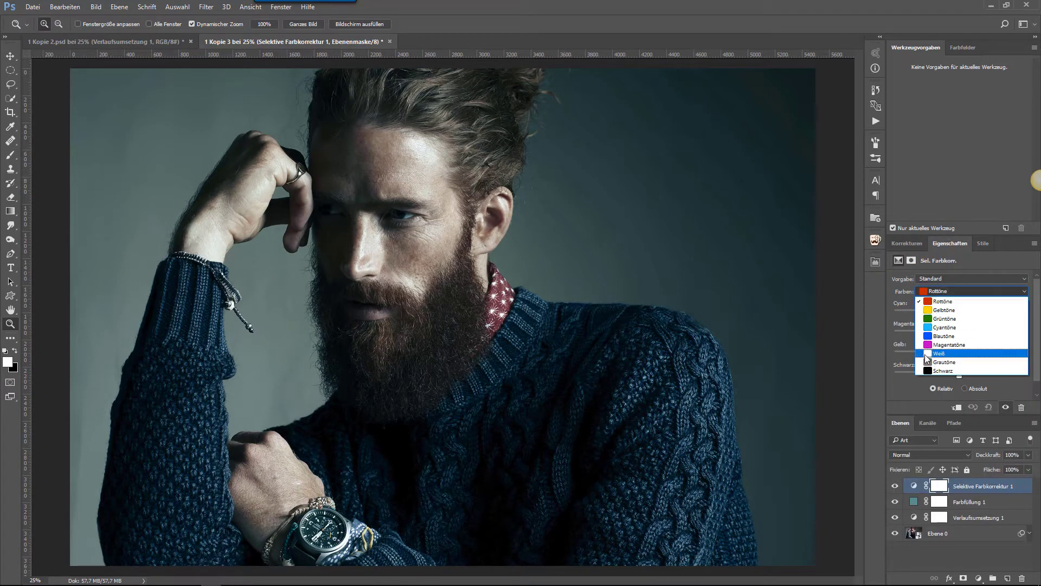
pyautogui.click(927, 353)
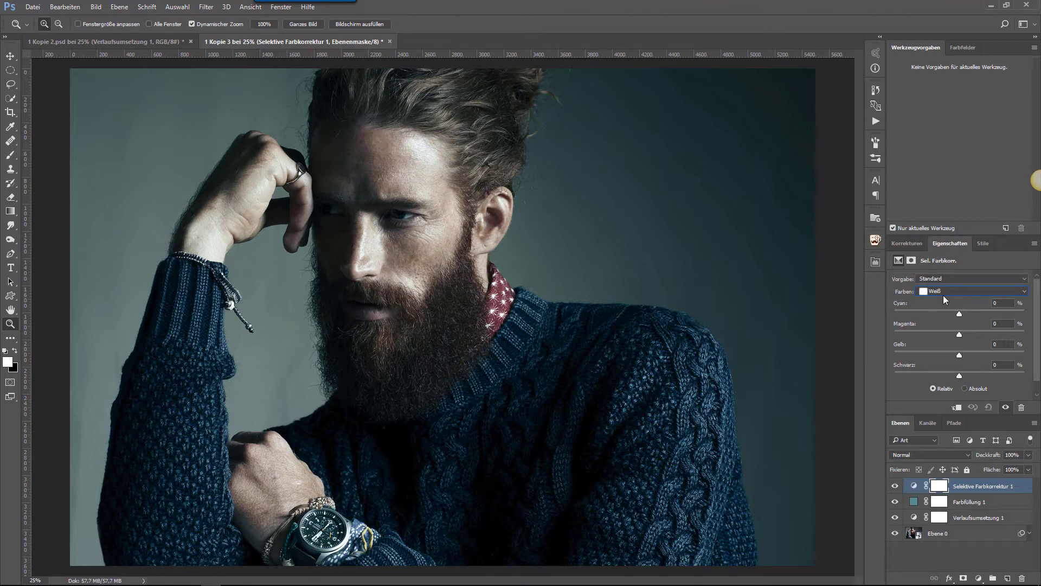
pyautogui.moveTo(960, 314); pyautogui.dragTo(965, 314)
pyautogui.moveTo(959, 334); pyautogui.dragTo(955, 337)
pyautogui.press('Tab')
pyautogui.press('Tab')
pyautogui.press('Tab')
# Reduce Cyan in the Schwarz range to -10%.
pyautogui.click(954, 289)
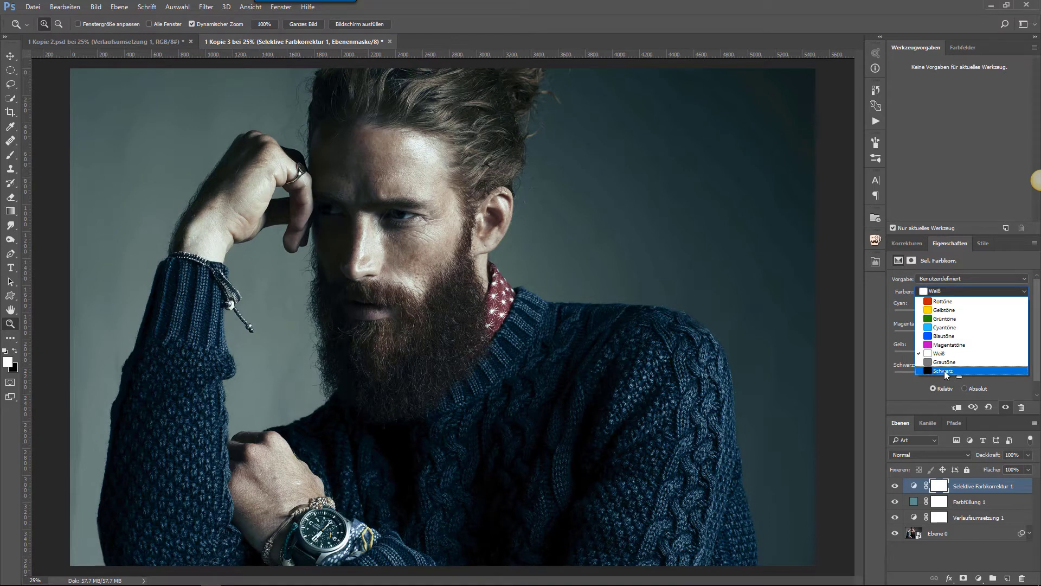
pyautogui.click(938, 371)
pyautogui.moveTo(962, 313)
pyautogui.mouseDown()
pyautogui.moveTo(937, 316)
pyautogui.moveTo(987, 314)
pyautogui.moveTo(946, 316)
pyautogui.moveTo(959, 314)
pyautogui.mouseUp()
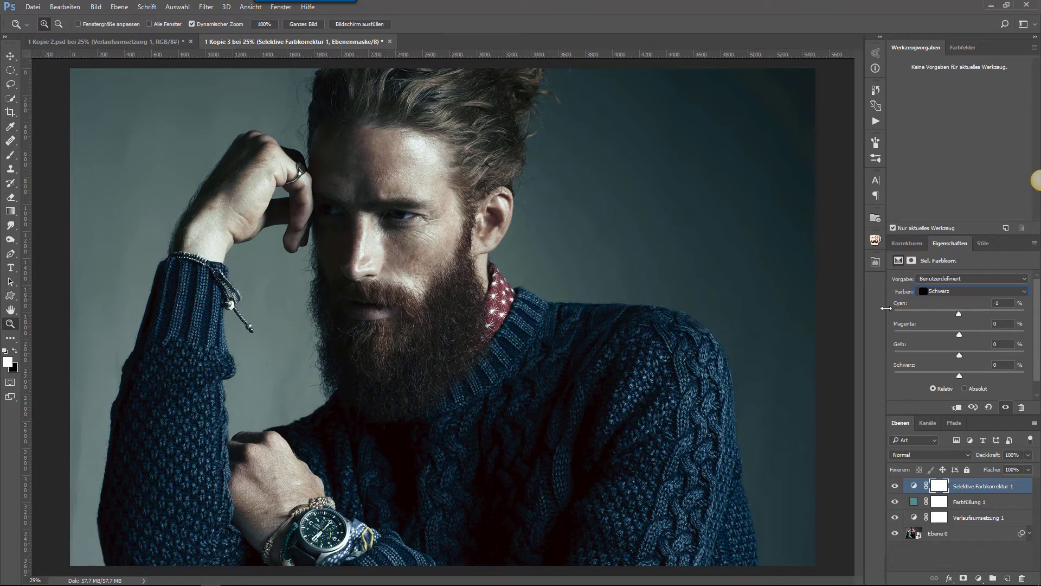
pyautogui.moveTo(959, 314); pyautogui.dragTo(955, 317)
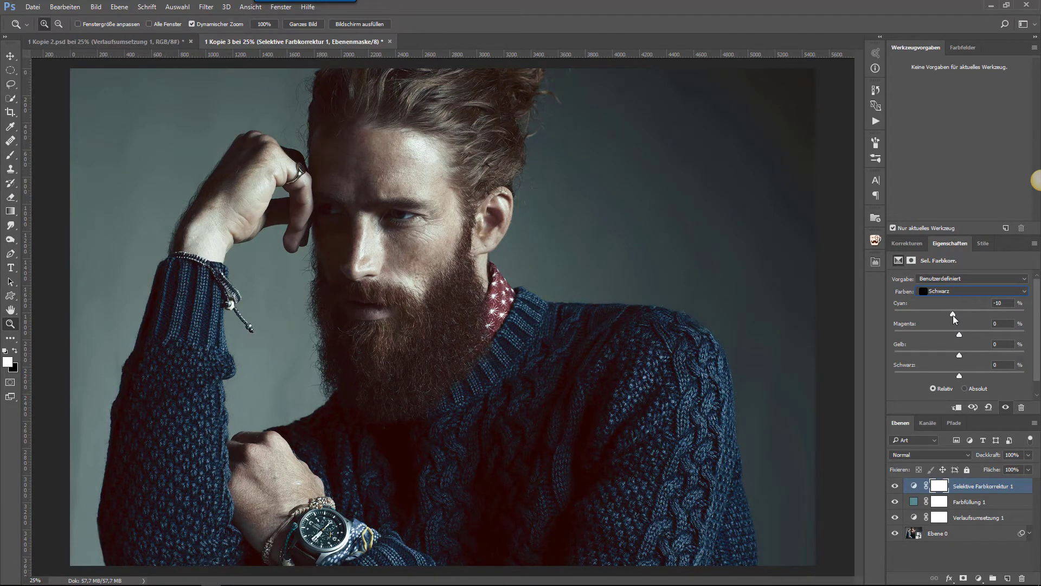
pyautogui.click(907, 243)
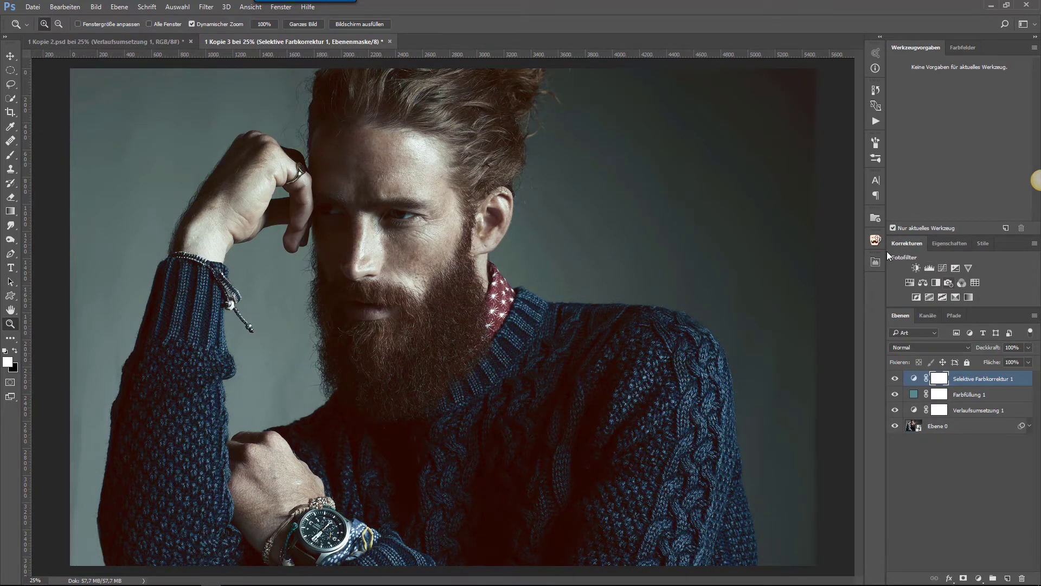
# Add a Fotofilter layer using the Dunkelgrün preset at about 33% density.
pyautogui.click(948, 282)
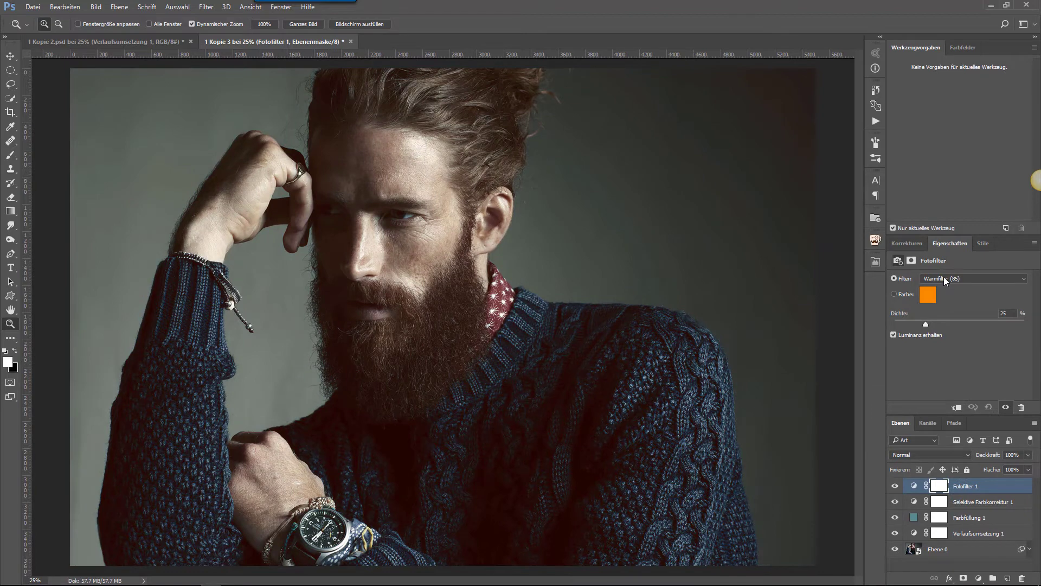
pyautogui.click(944, 279)
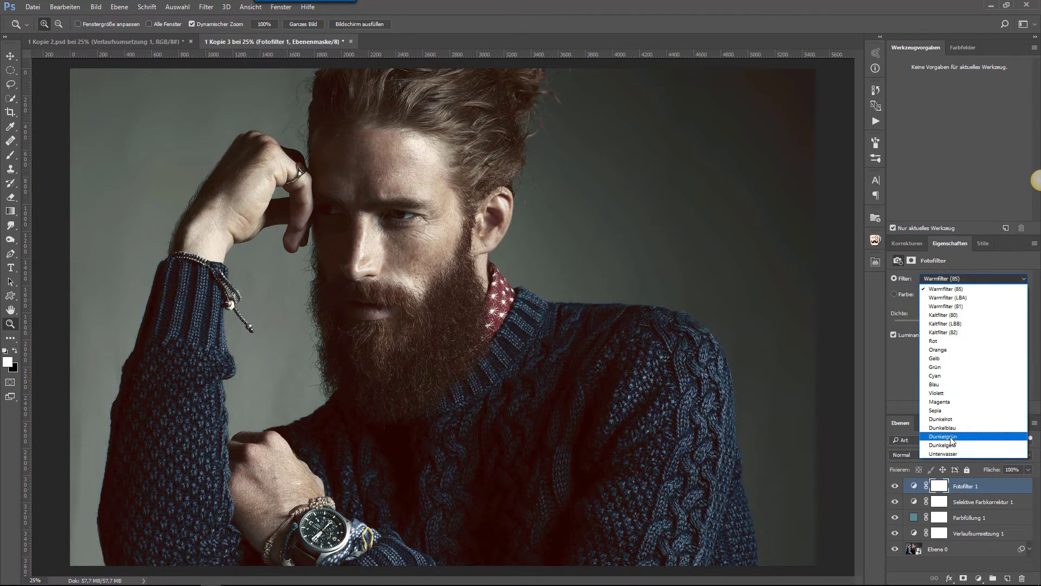
pyautogui.click(951, 438)
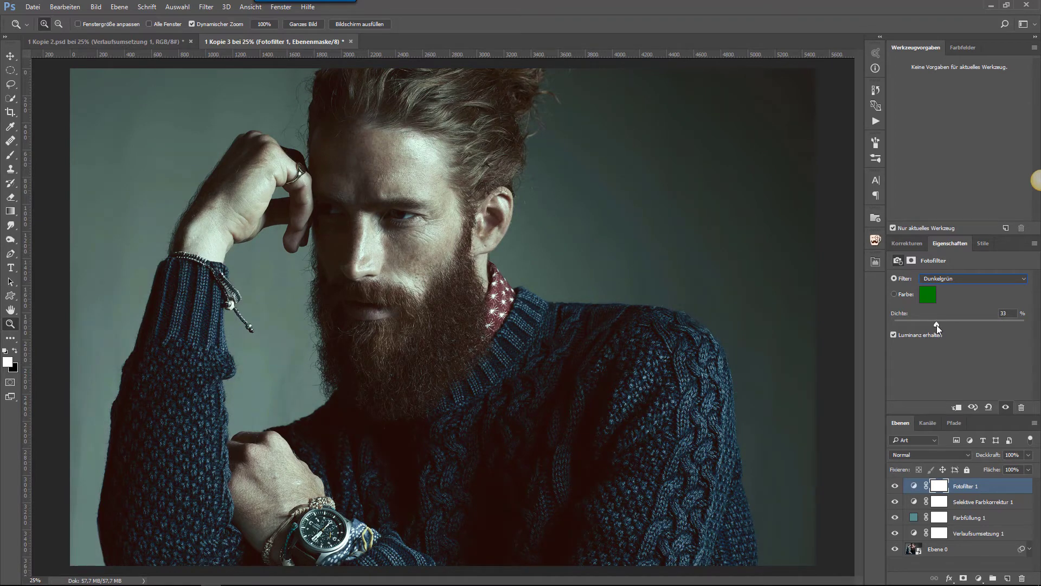
pyautogui.click(907, 243)
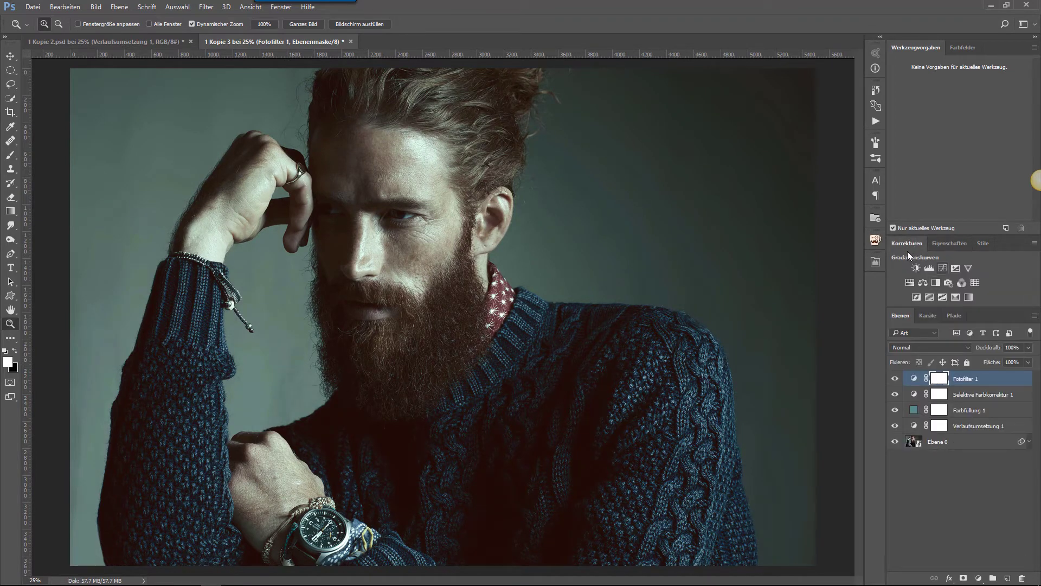
# Add a Gradationskurven layer and raise a Rot-channel point sampled from the beard tones.
pyautogui.click(942, 268)
pyautogui.click(933, 293)
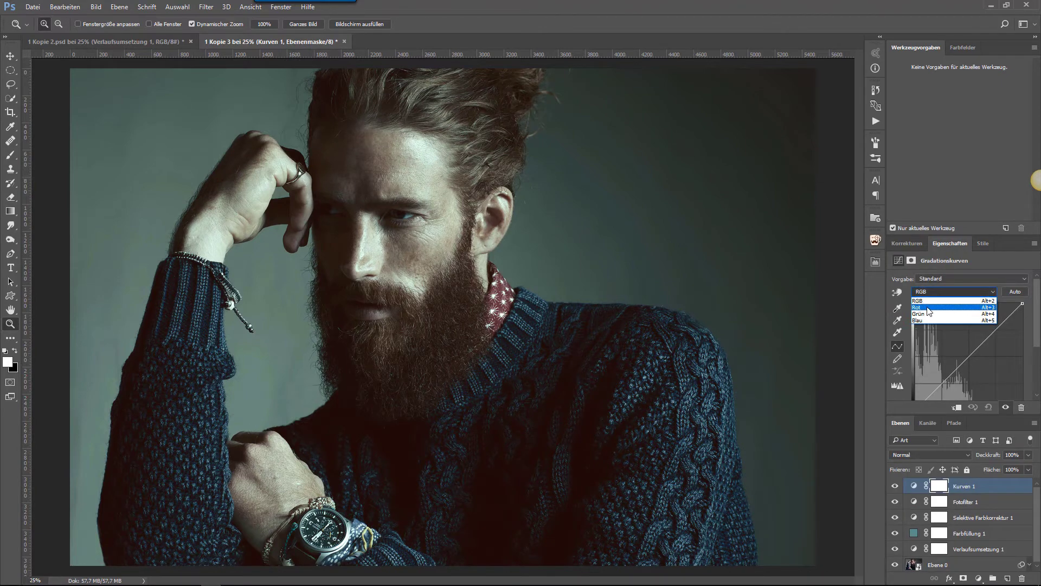
pyautogui.click(928, 307)
pyautogui.click(899, 292)
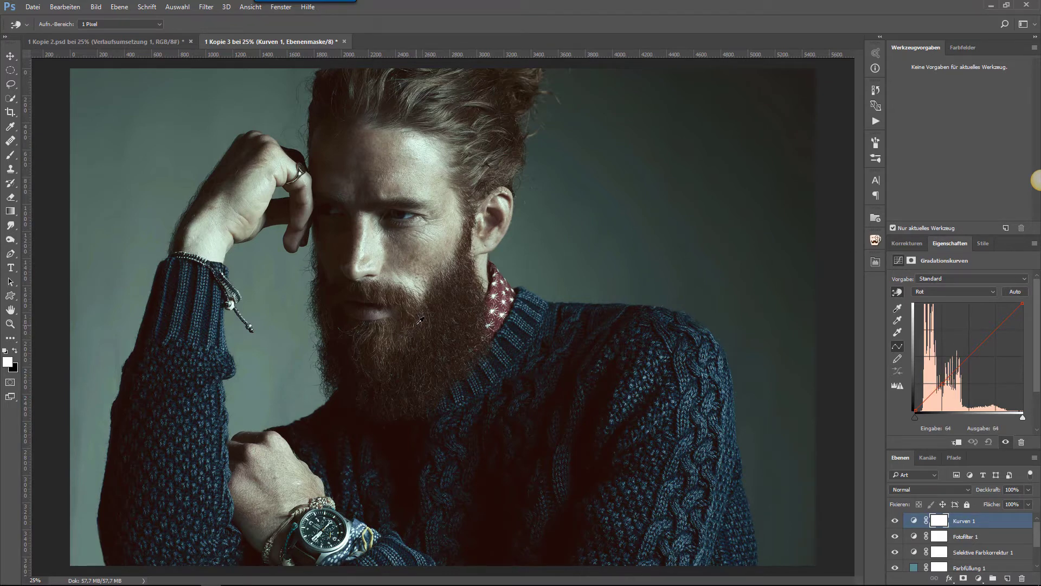
pyautogui.moveTo(417, 321); pyautogui.dragTo(417, 315)
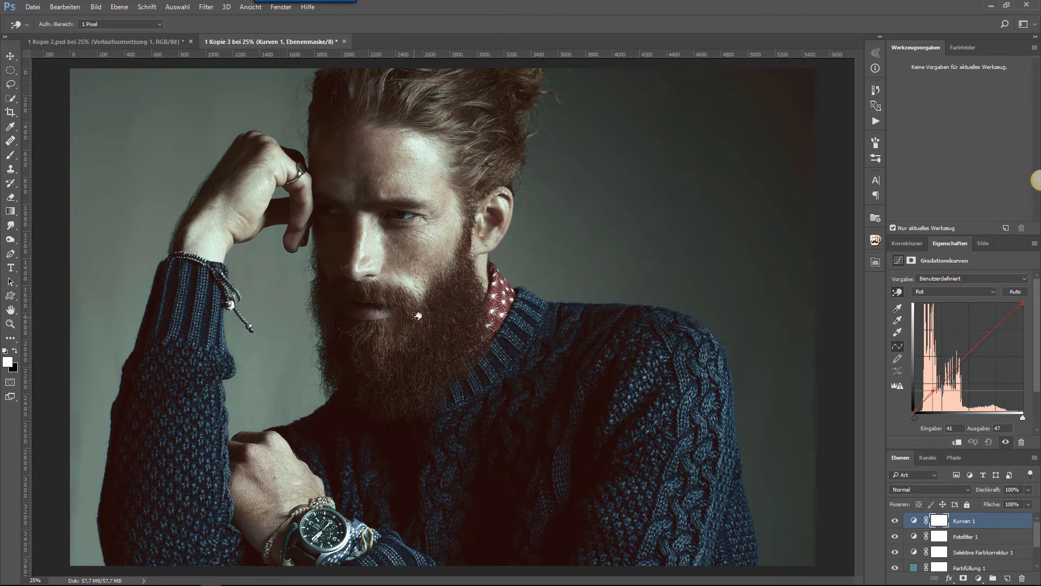
pyautogui.moveTo(417, 315); pyautogui.dragTo(417, 314)
# Adjust red-curve points for the darkest shadows and lower red in the brighter tones.
pyautogui.moveTo(408, 375); pyautogui.dragTo(407, 376)
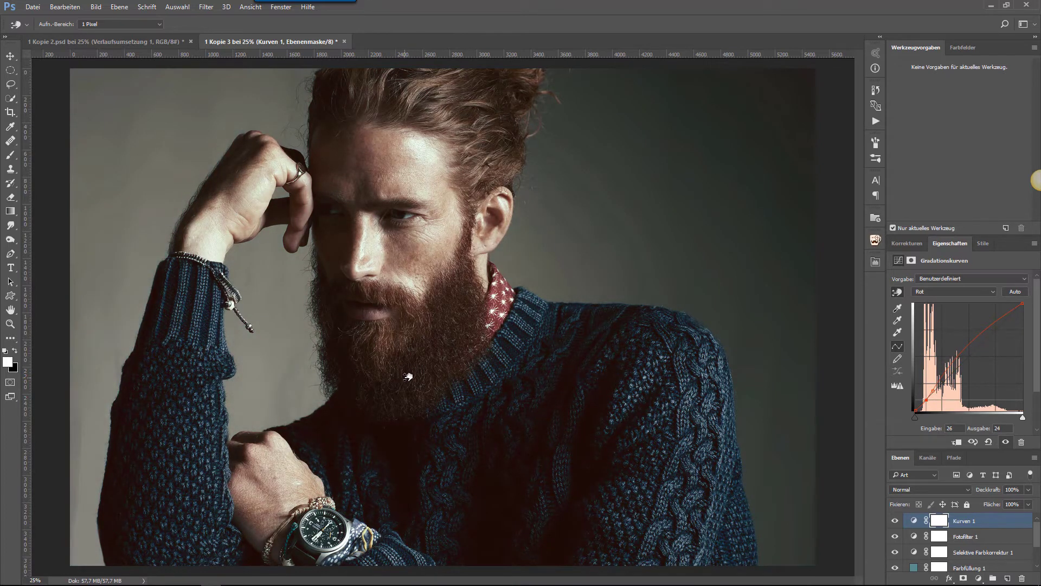
pyautogui.moveTo(408, 376); pyautogui.dragTo(408, 377)
pyautogui.moveTo(408, 377); pyautogui.dragTo(408, 377)
pyautogui.click(139, 146)
pyautogui.moveTo(140, 157); pyautogui.dragTo(140, 161)
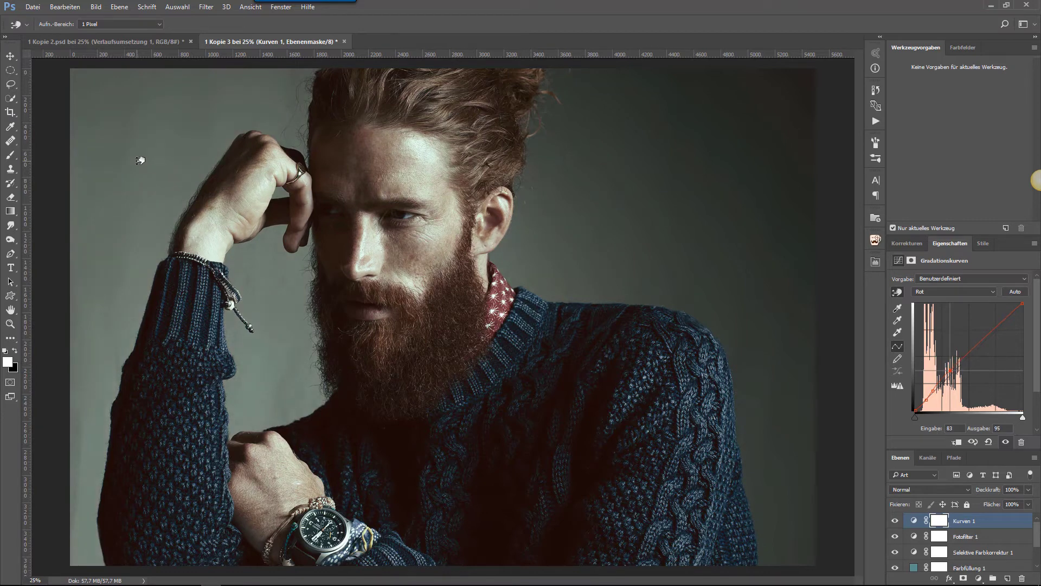
pyautogui.moveTo(140, 160); pyautogui.dragTo(140, 163)
# Create a gradient fill layer in Weiches Licht blend mode.
pyautogui.click(119, 7)
pyautogui.moveTo(139, 137)
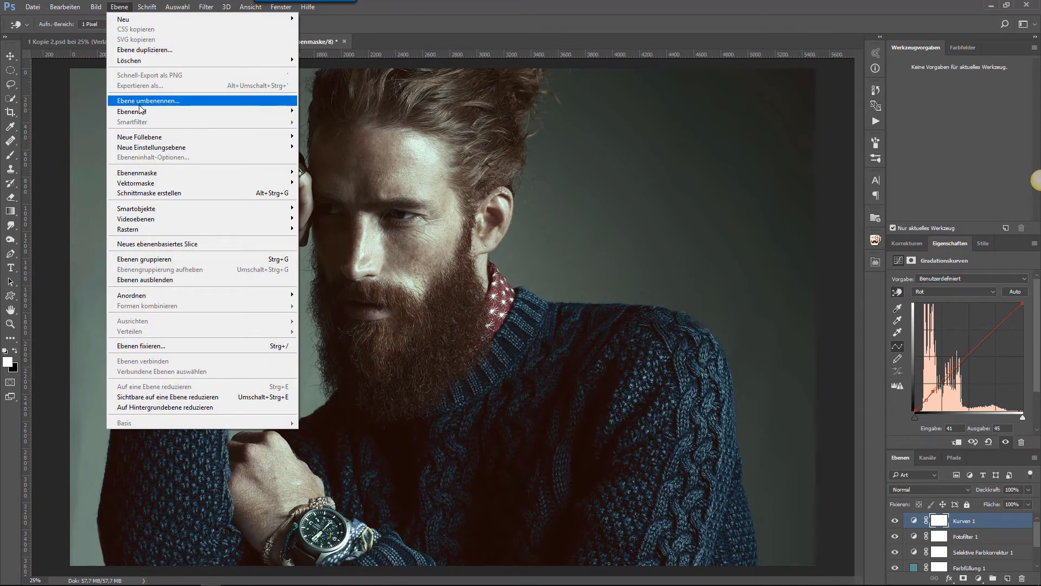
pyautogui.click(84, 147)
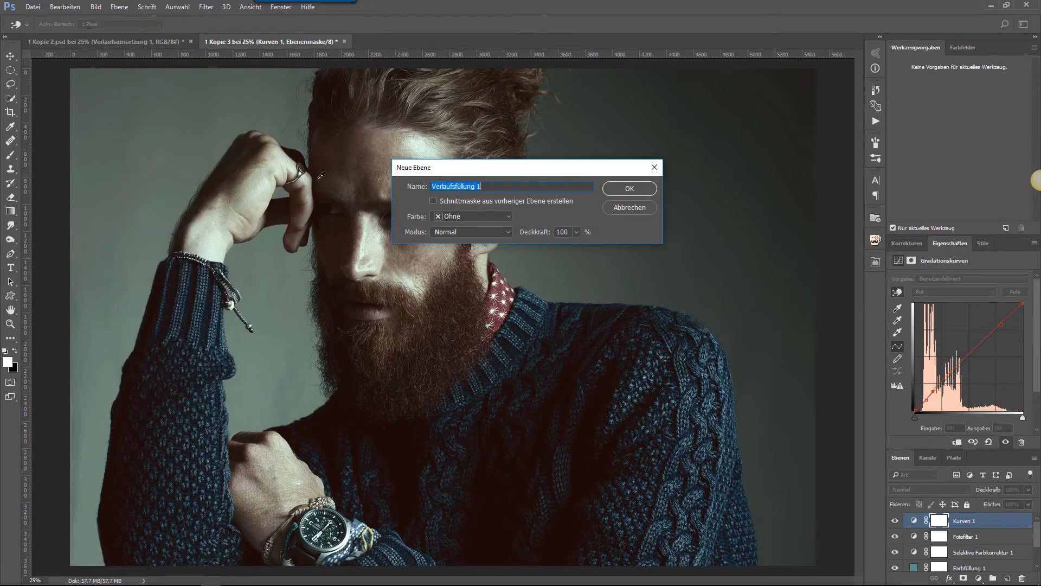
pyautogui.click(502, 232)
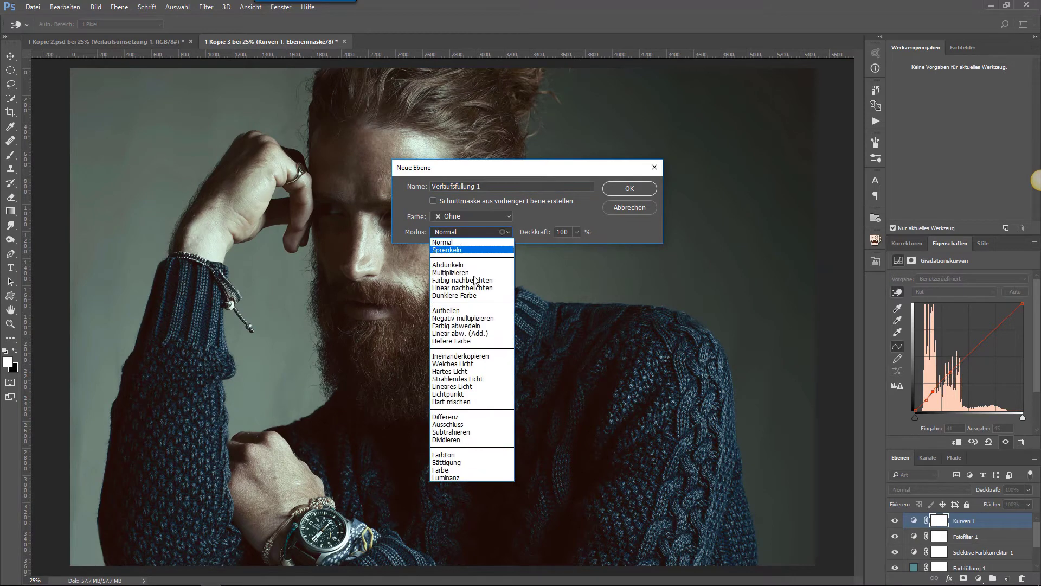
pyautogui.click(453, 363)
pyautogui.click(623, 189)
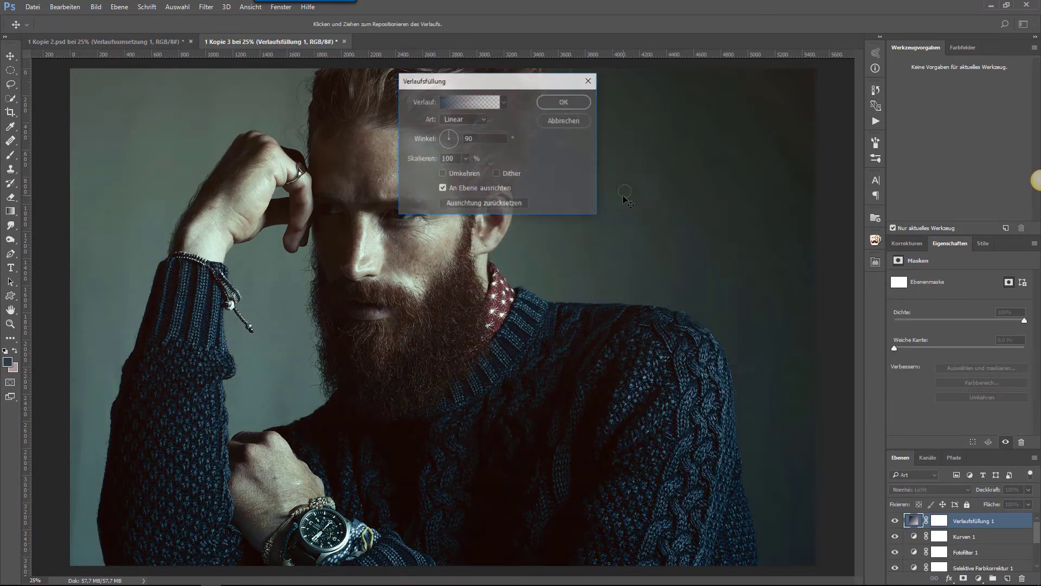
# Rotate the gradient fill to a roughly horizontal angle.
pyautogui.moveTo(529, 89); pyautogui.dragTo(680, 119)
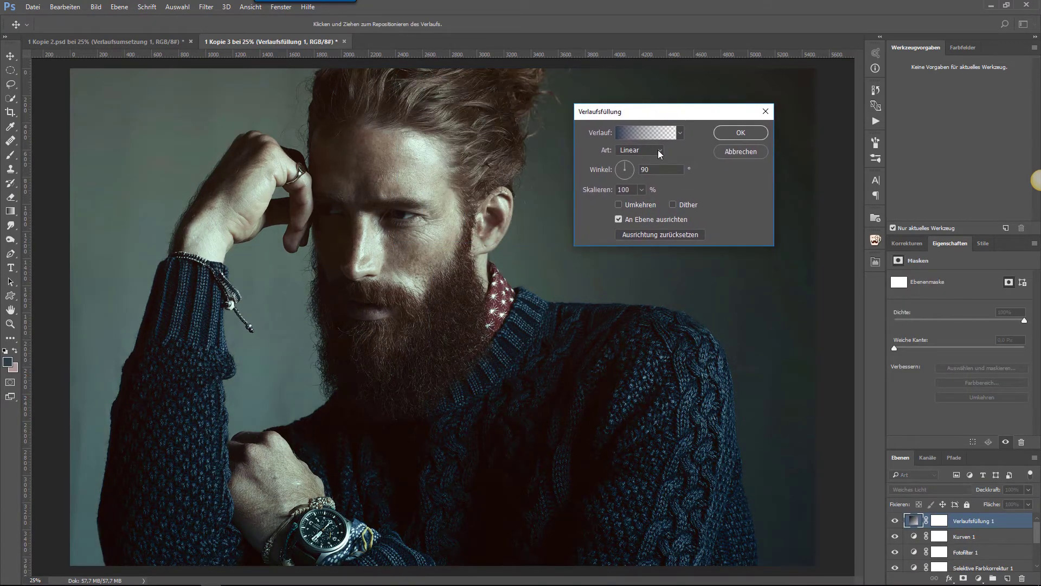
pyautogui.click(626, 161)
pyautogui.moveTo(633, 167); pyautogui.dragTo(635, 170)
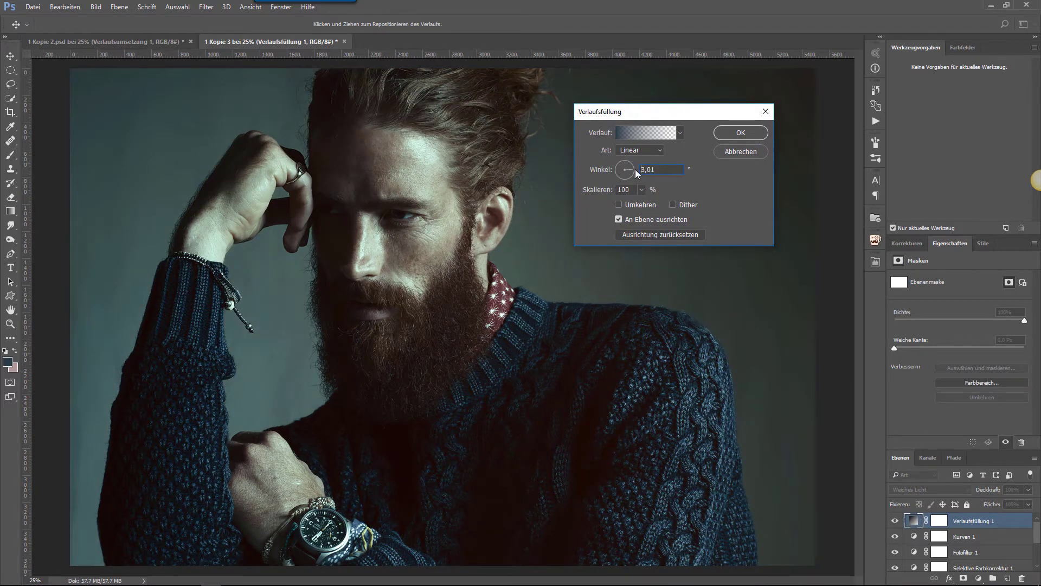
# Set the gradient's left stop to a neutral dark grey and confirm the gradient fill.
pyautogui.click(645, 133)
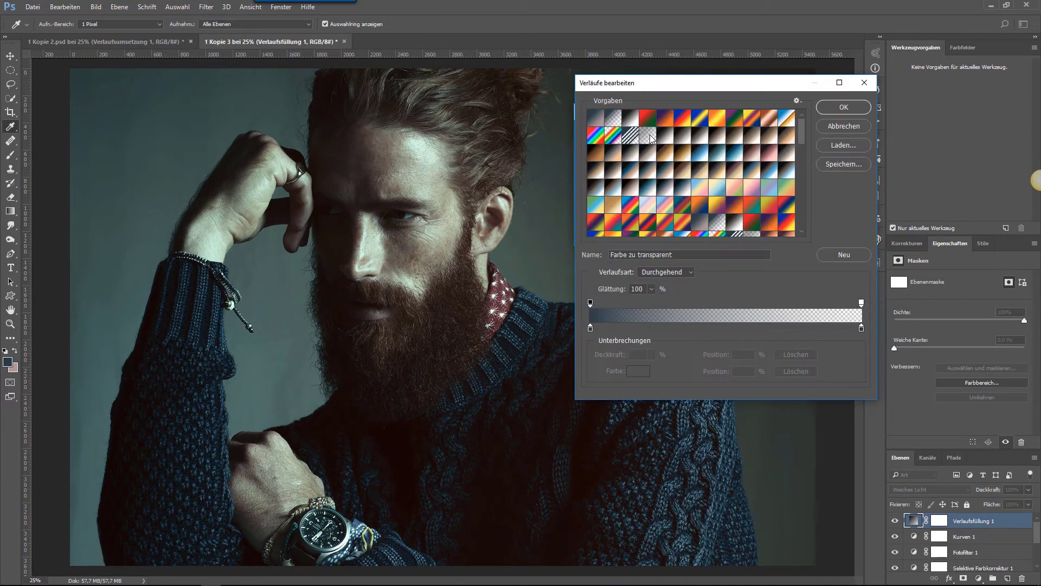
pyautogui.click(590, 329)
pyautogui.click(638, 371)
pyautogui.moveTo(604, 287); pyautogui.dragTo(570, 250)
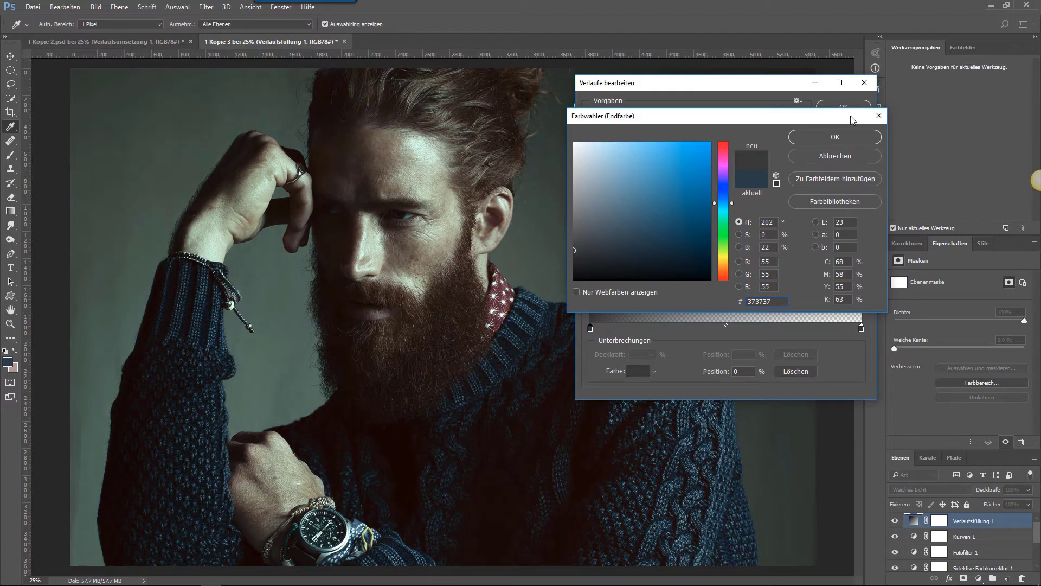
pyautogui.click(839, 136)
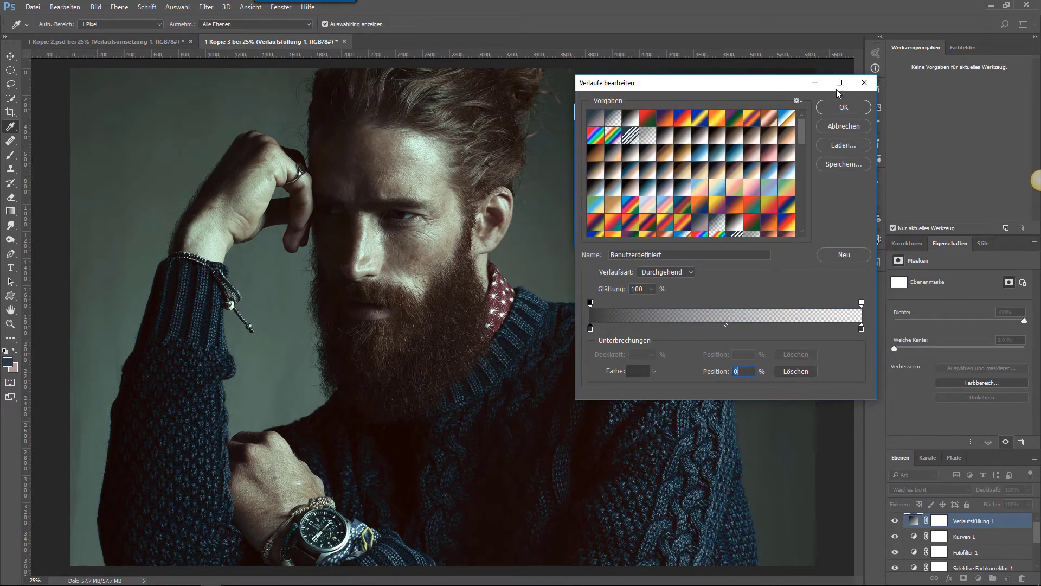
pyautogui.click(843, 107)
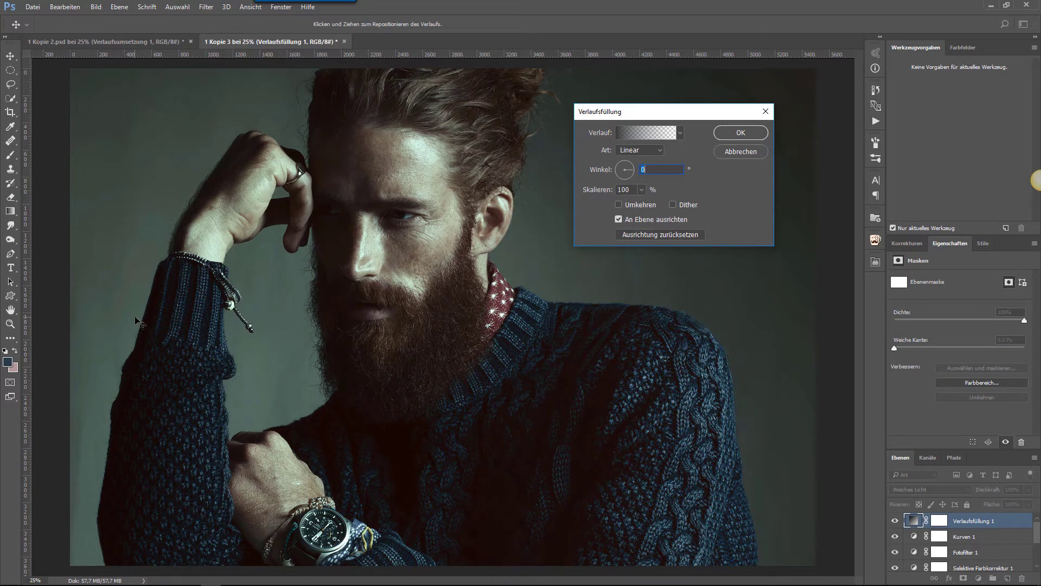
pyautogui.click(741, 132)
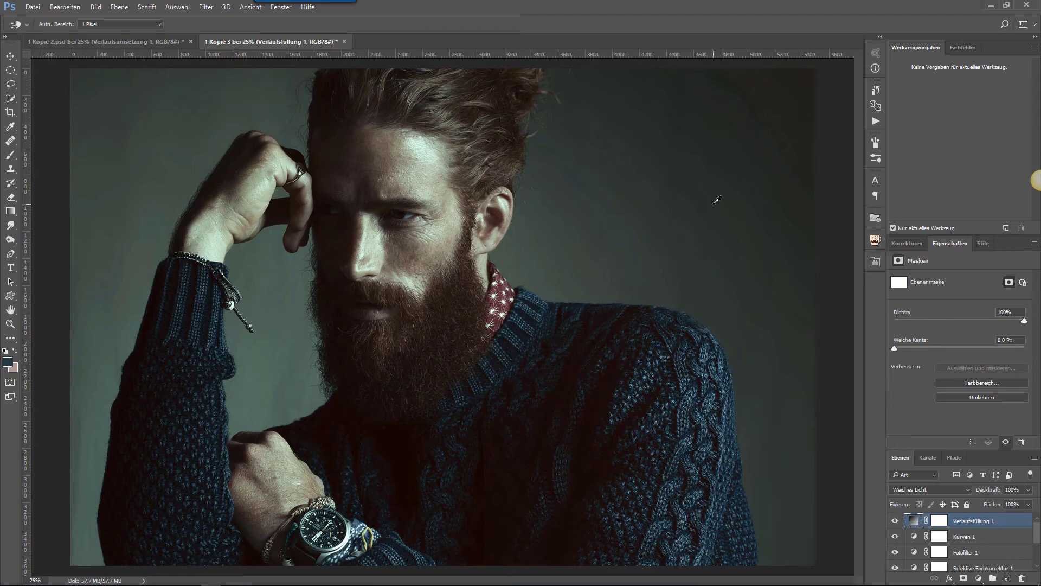
# Compare the Rot, Grün and Blau channels in Kanäle, ending on Blau.
pyautogui.click(926, 458)
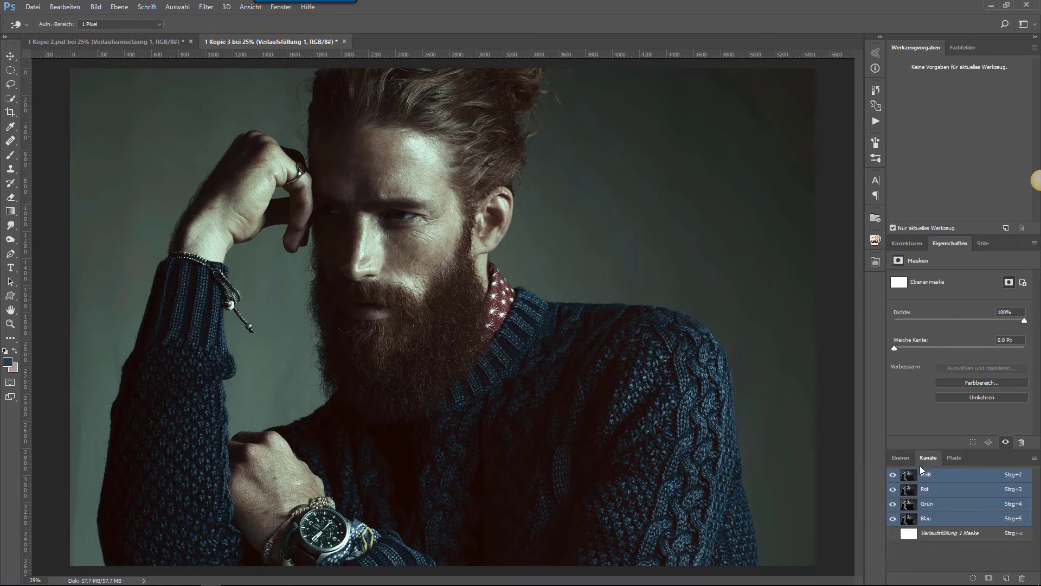
pyautogui.click(917, 518)
pyautogui.click(915, 490)
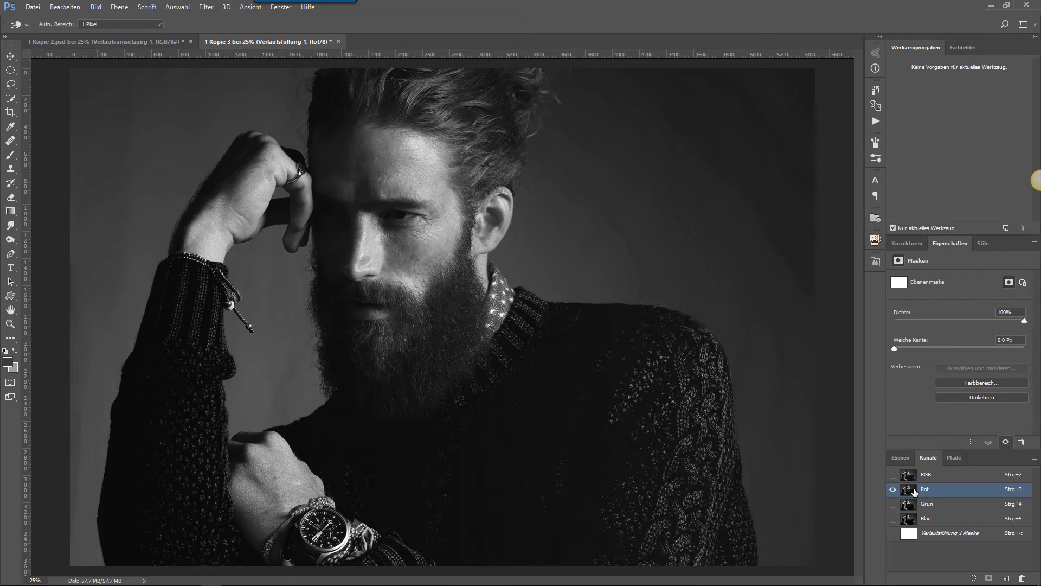
pyautogui.click(913, 506)
pyautogui.click(914, 520)
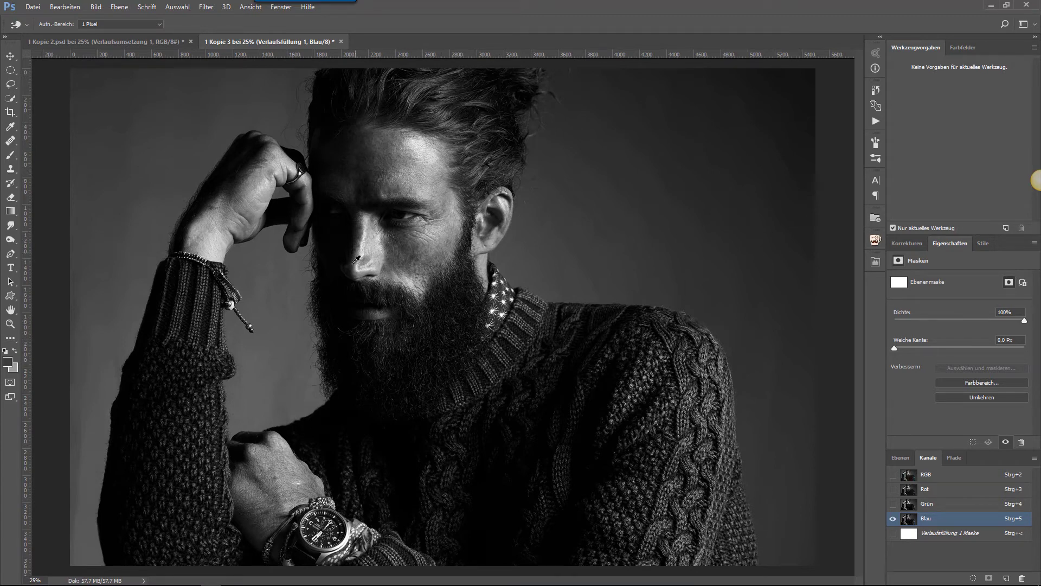
pyautogui.click(911, 504)
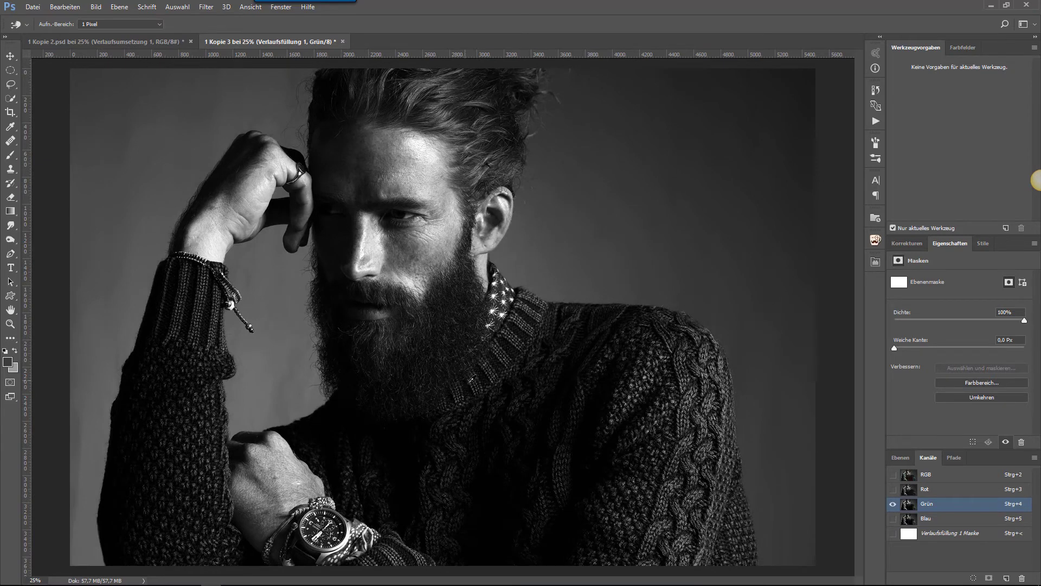
pyautogui.click(906, 519)
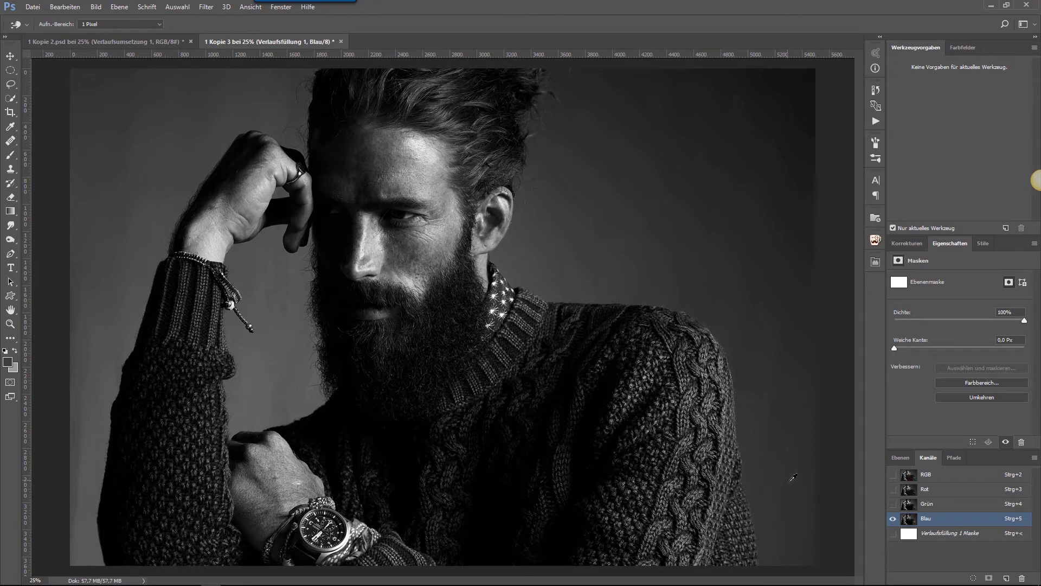
pyautogui.press('ctrl')
# Load the Blau channel as a selection and add a masked Gradationskurven layer.
pyautogui.keyDown('ctrl'); pyautogui.click(909, 519); pyautogui.keyUp('ctrl')
pyautogui.click(932, 474)
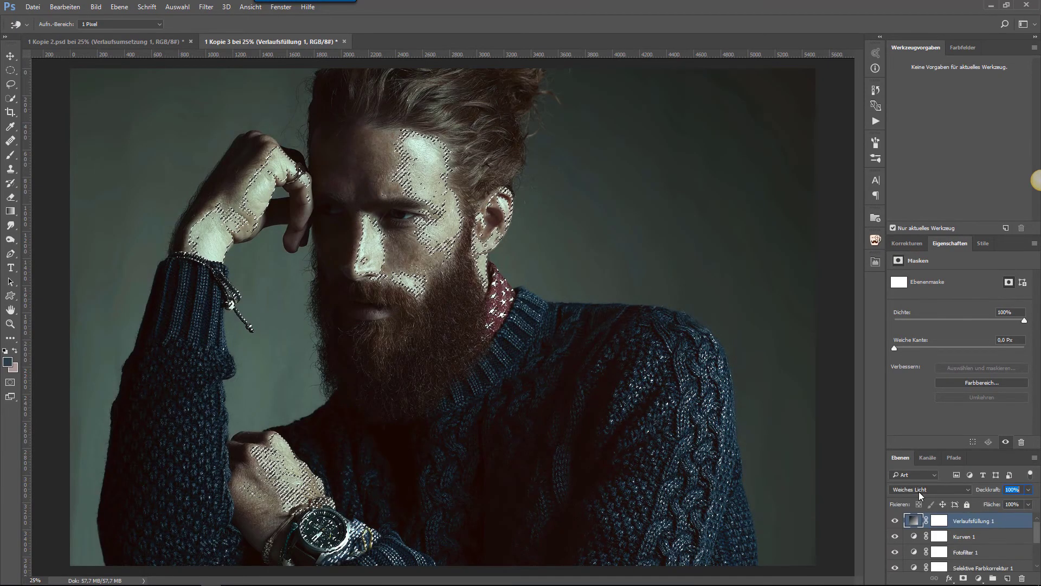
pyautogui.click(900, 457)
pyautogui.click(904, 244)
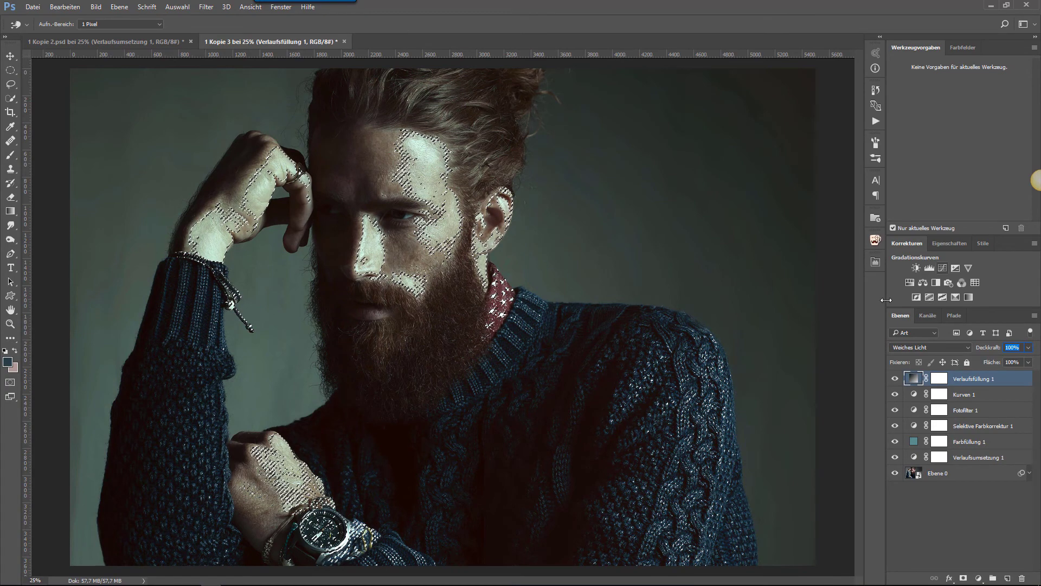
pyautogui.click(942, 268)
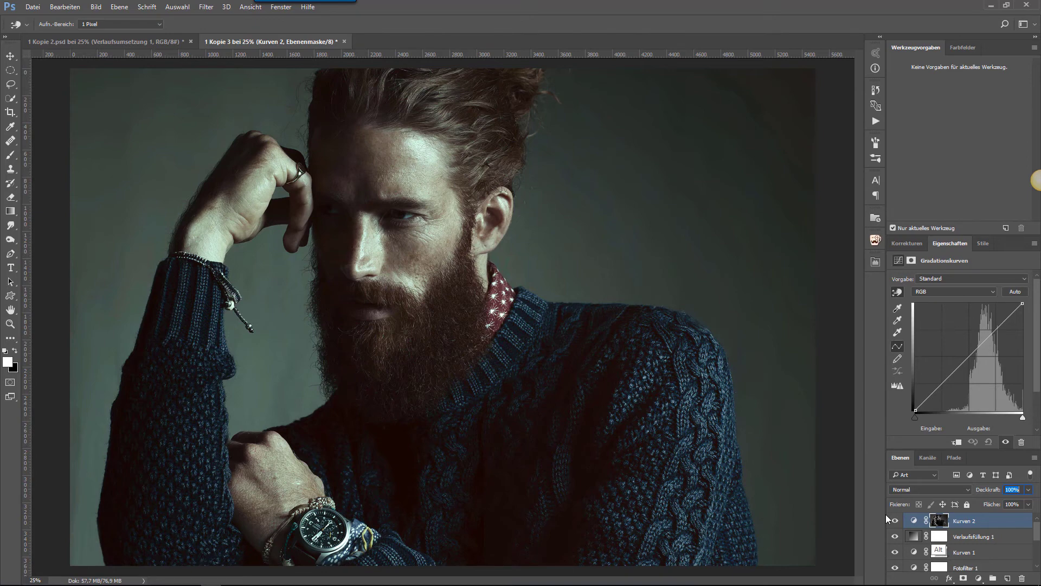
# Check the Kurven 2 mask, then lift the RGB curve slightly to brighten.
pyautogui.keyDown('alt'); pyautogui.click(937, 521); pyautogui.keyUp('alt')
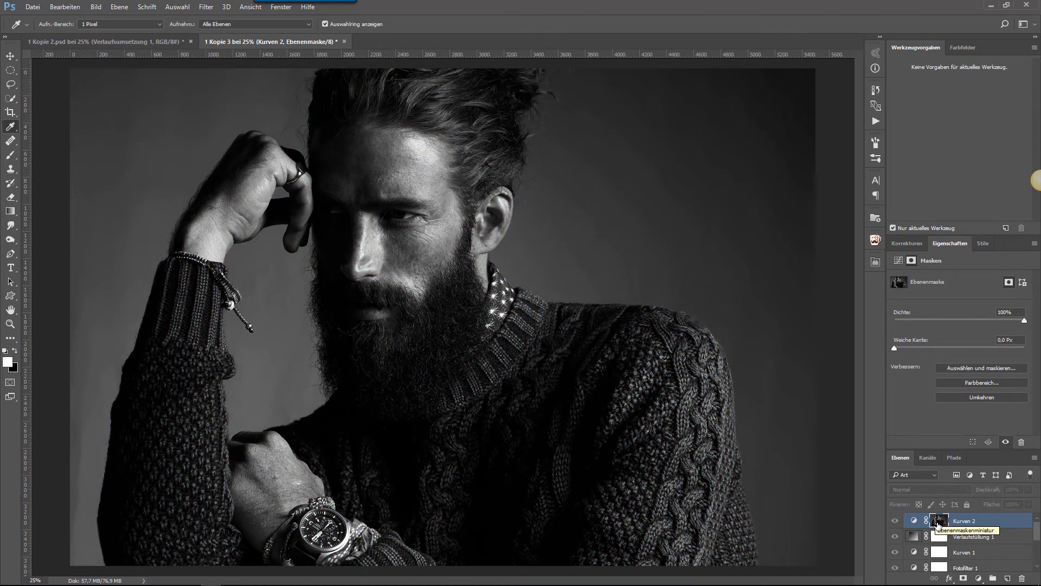
pyautogui.click(914, 521)
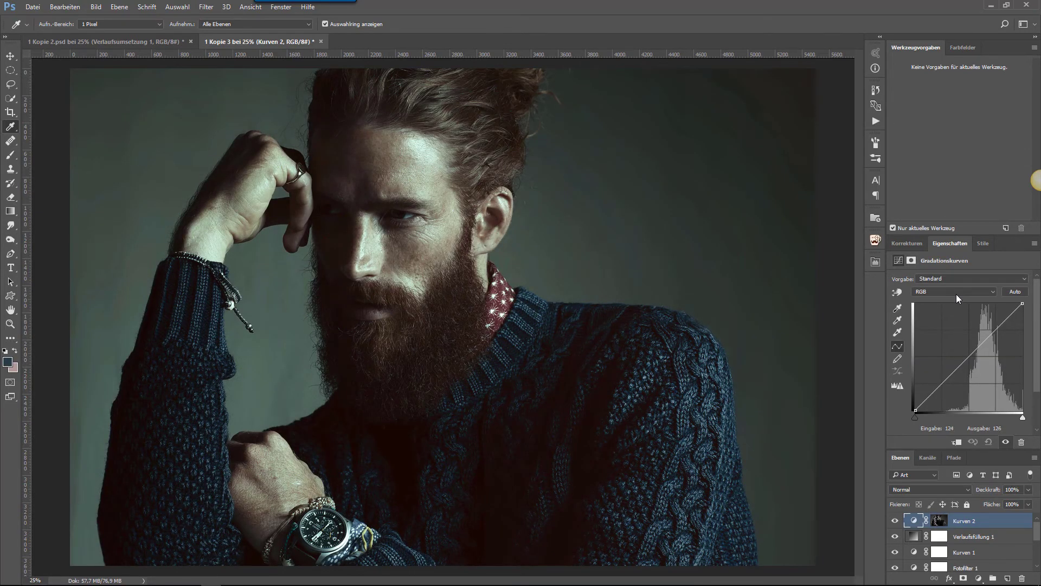
pyautogui.moveTo(966, 359); pyautogui.dragTo(963, 355)
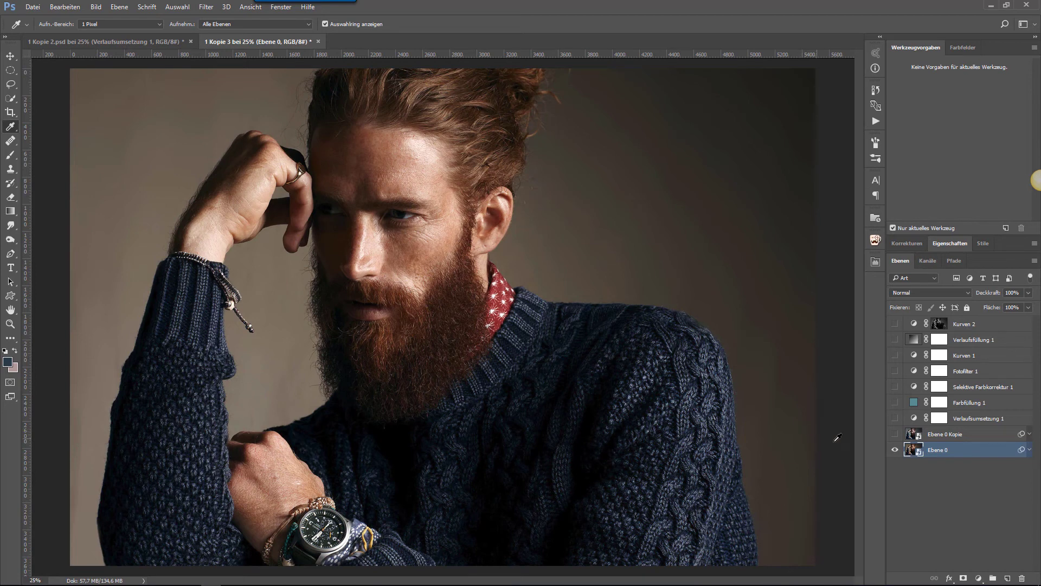
# Compare the original Ebene 0 with the full grade, leave all layers visible, and select Kurven 2.
pyautogui.keyDown('alt'); pyautogui.click(895, 450); pyautogui.keyUp('alt')
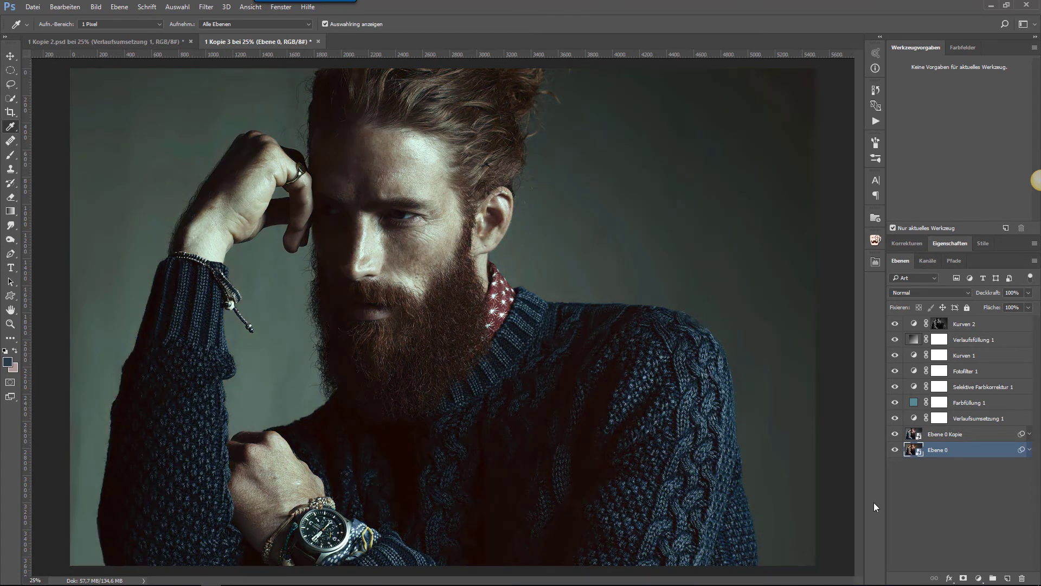
pyautogui.keyDown('alt'); pyautogui.click(894, 449); pyautogui.keyUp('alt')
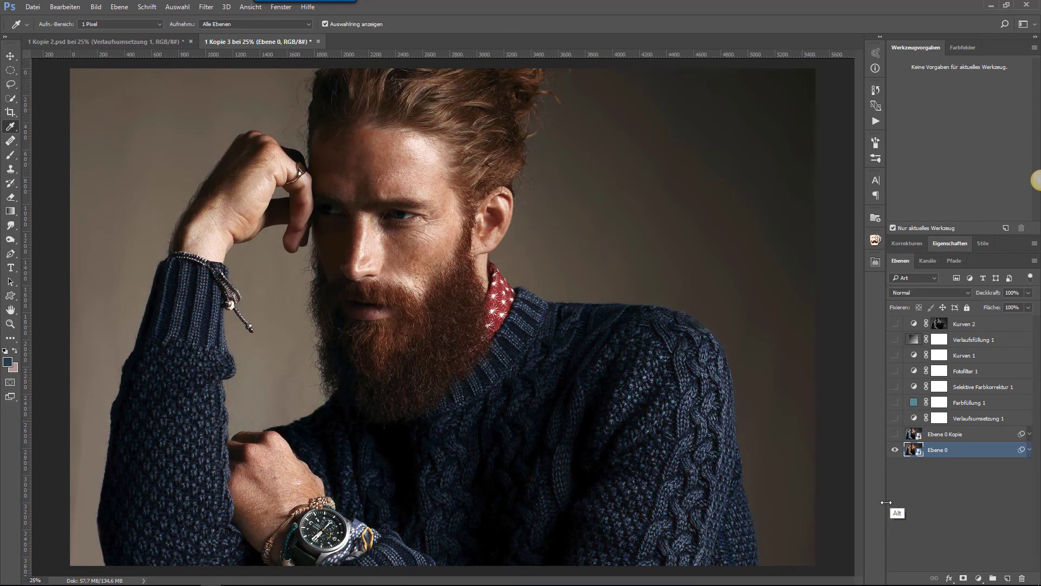
pyautogui.keyDown('alt'); pyautogui.click(895, 450); pyautogui.keyUp('alt')
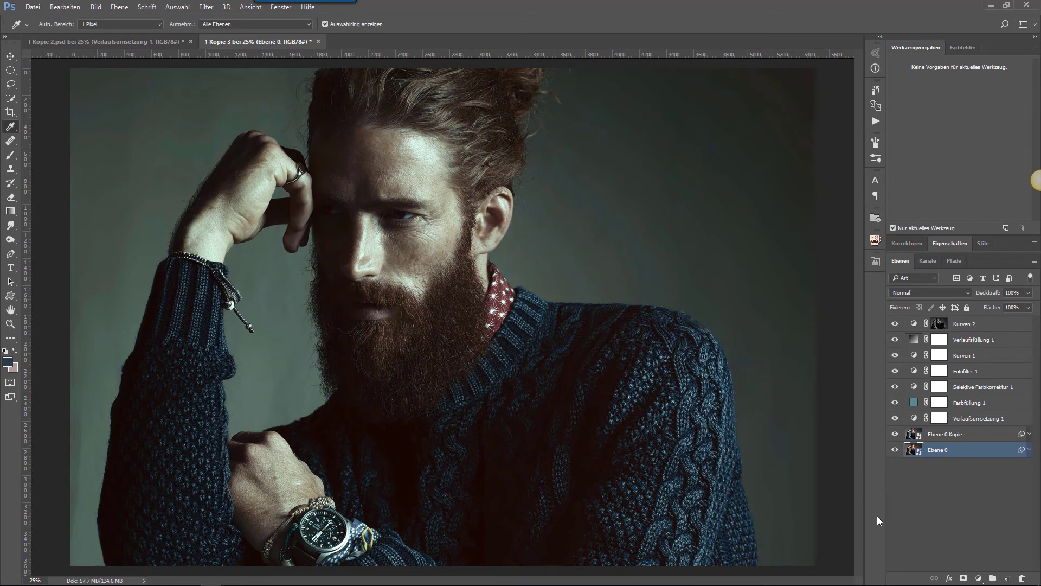
pyautogui.hotkey('alt', '.')
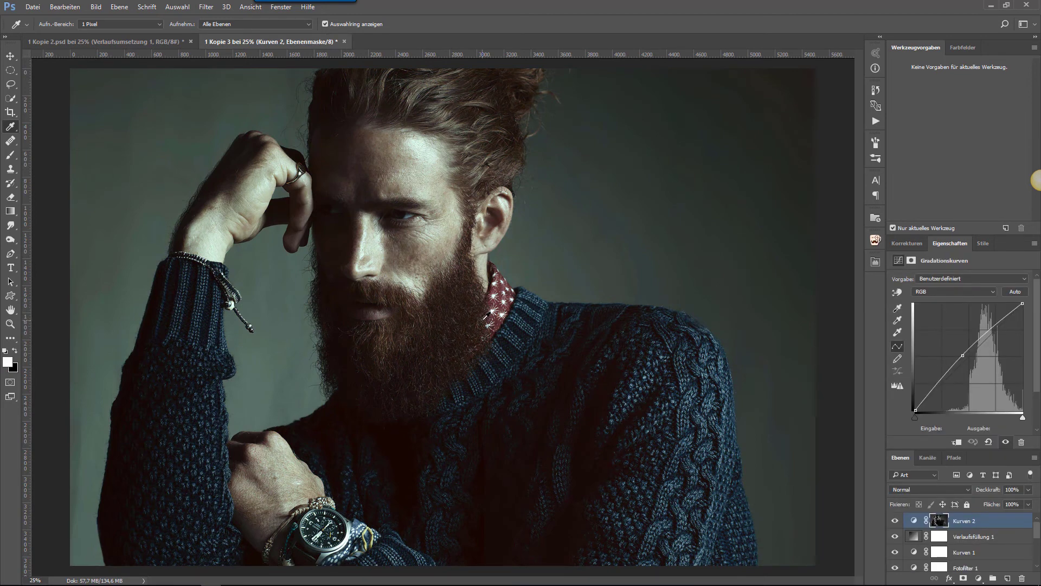
# Add a Kurven 3 curves layer and raise its Rot (red) channel curve.
pyautogui.click(907, 242)
pyautogui.click(943, 268)
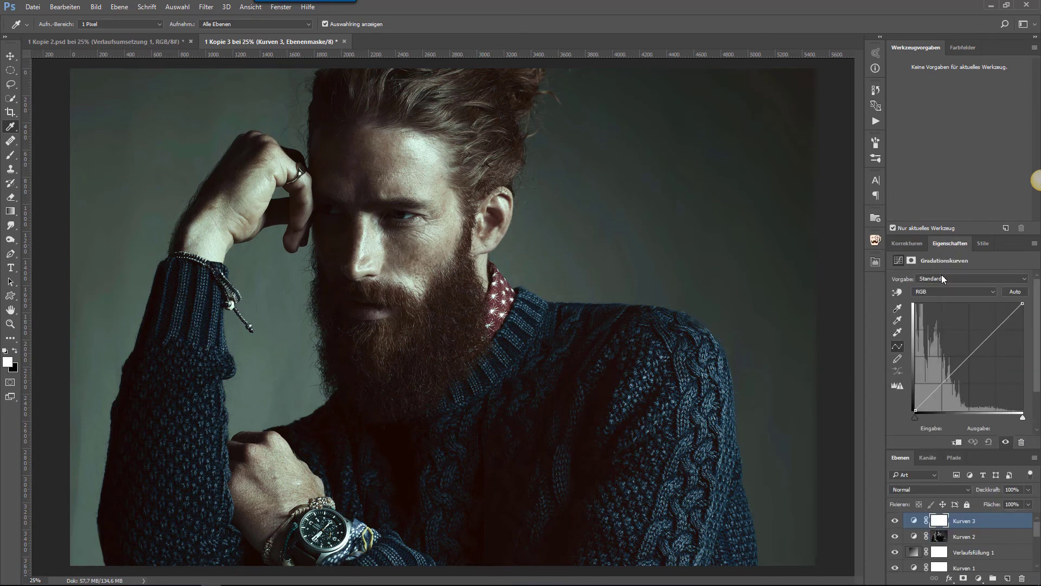
pyautogui.click(946, 293)
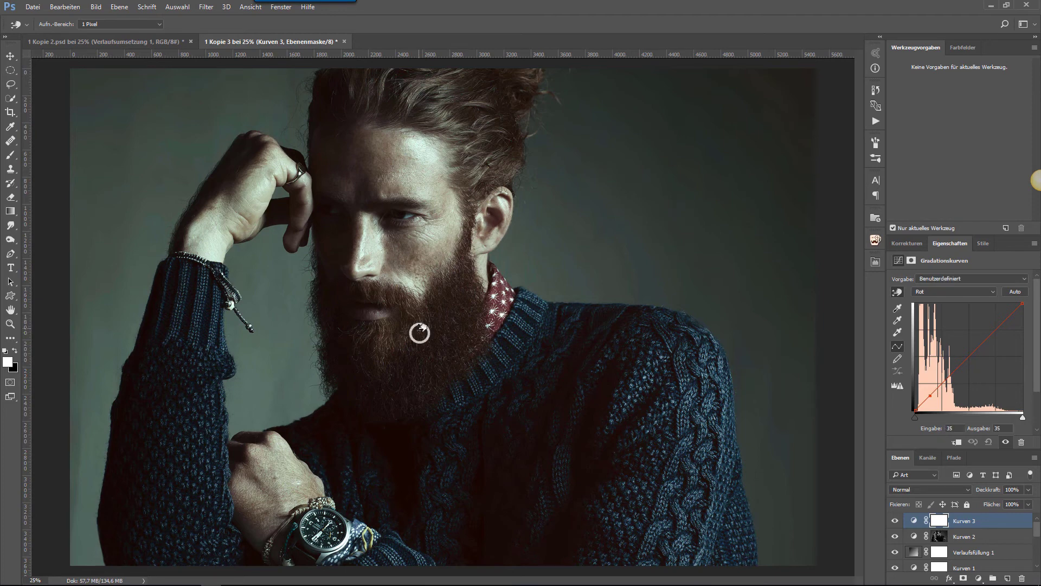
pyautogui.moveTo(421, 327); pyautogui.dragTo(422, 324)
# Compare the image with and without Kurven 3, then invert its mask to black.
pyautogui.click(896, 521)
pyautogui.click(895, 520)
pyautogui.click(895, 521)
pyautogui.click(939, 521)
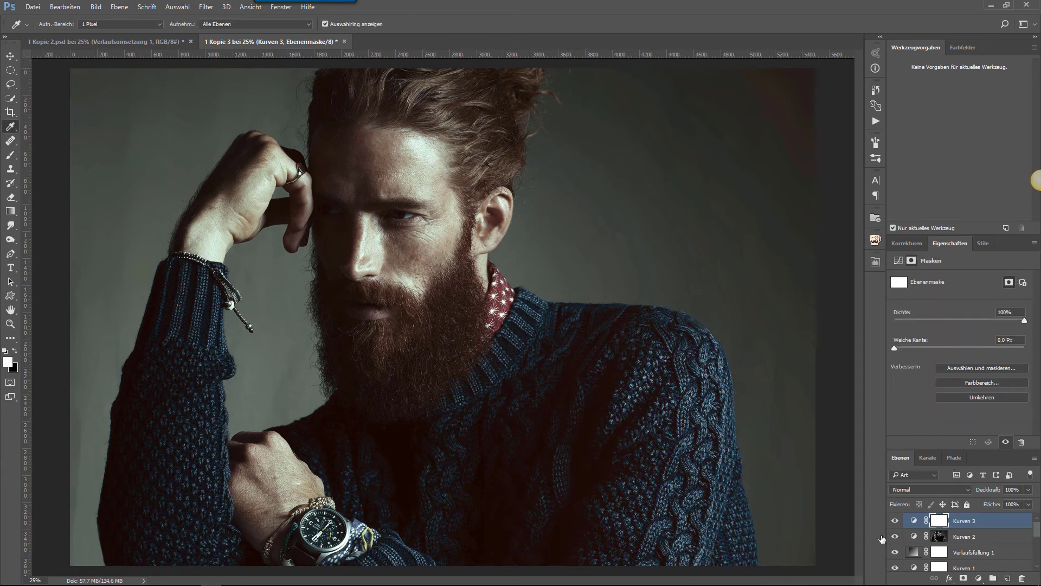
pyautogui.hotkey('ctrl', 'i')
# Paint the red warmth back onto the beard with a 300 px brush on Kurven 3's mask.
pyautogui.click(10, 155)
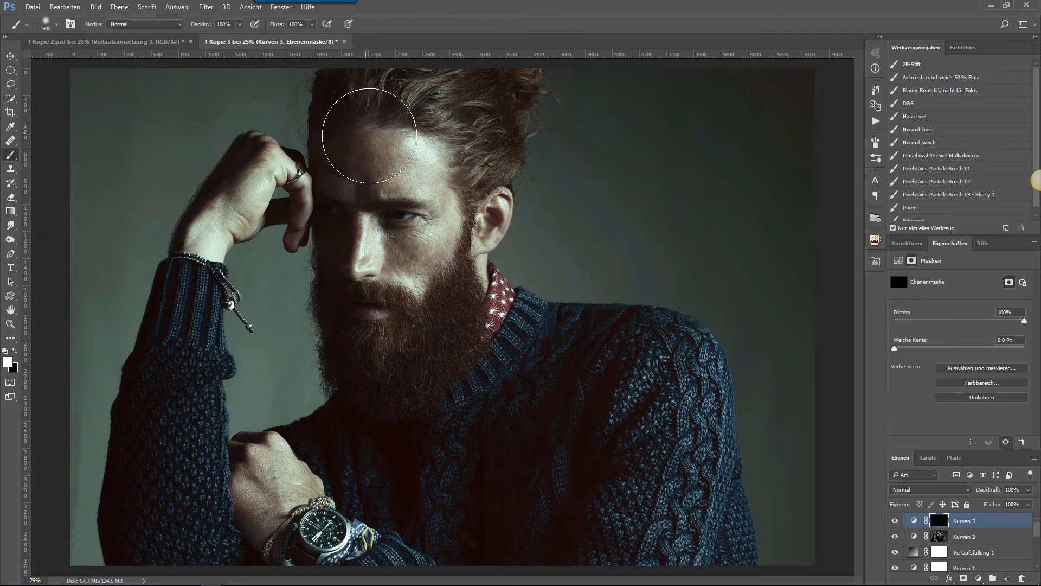
pyautogui.press('[')
pyautogui.press('[')
pyautogui.press('[')
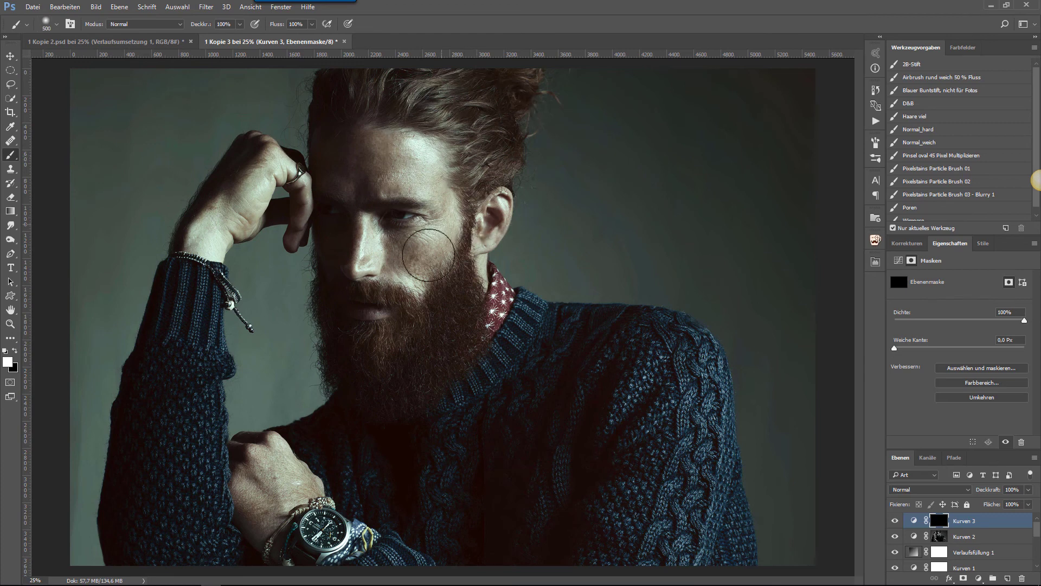
pyautogui.press('[')
pyautogui.press('[')
pyautogui.moveTo(389, 395); pyautogui.dragTo(420, 327)
# Warm the top of the hair with a 400 px brush and lower Kurven 3 to 56% opacity.
pyautogui.press(']')
pyautogui.press(']')
pyautogui.press(']')
pyautogui.press('[')
pyautogui.press('[')
pyautogui.press('[')
pyautogui.press(']')
pyautogui.press(']')
pyautogui.press(']')
pyautogui.moveTo(516, 81); pyautogui.dragTo(432, 113)
pyautogui.press('[')
pyautogui.press('[')
pyautogui.press('[')
pyautogui.press('[')
pyautogui.moveTo(971, 491); pyautogui.dragTo(953, 493)
pyautogui.doubleClick(950, 243)
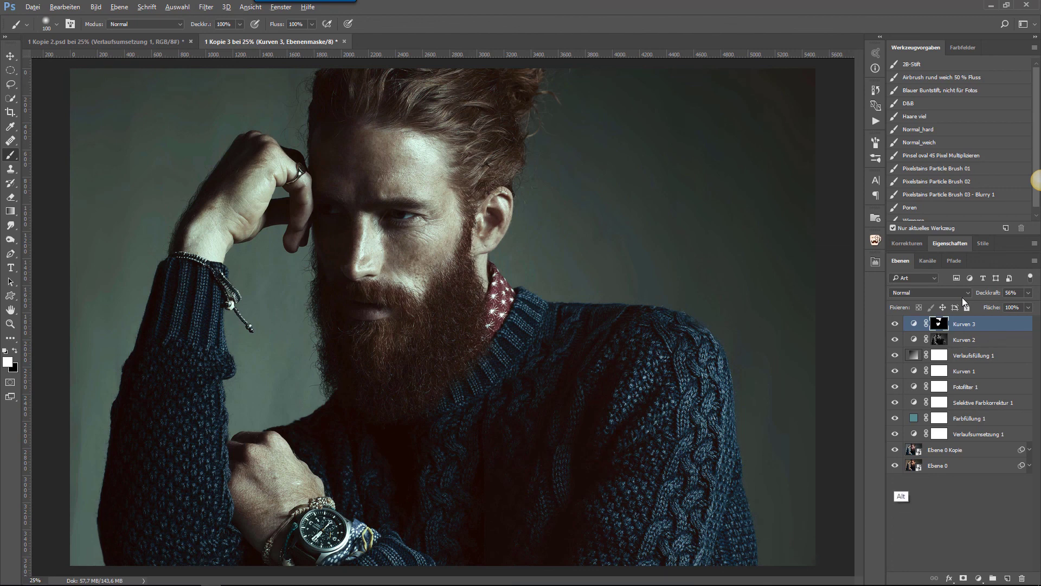
pyautogui.keyDown('alt'); pyautogui.click(894, 465); pyautogui.keyUp('alt')
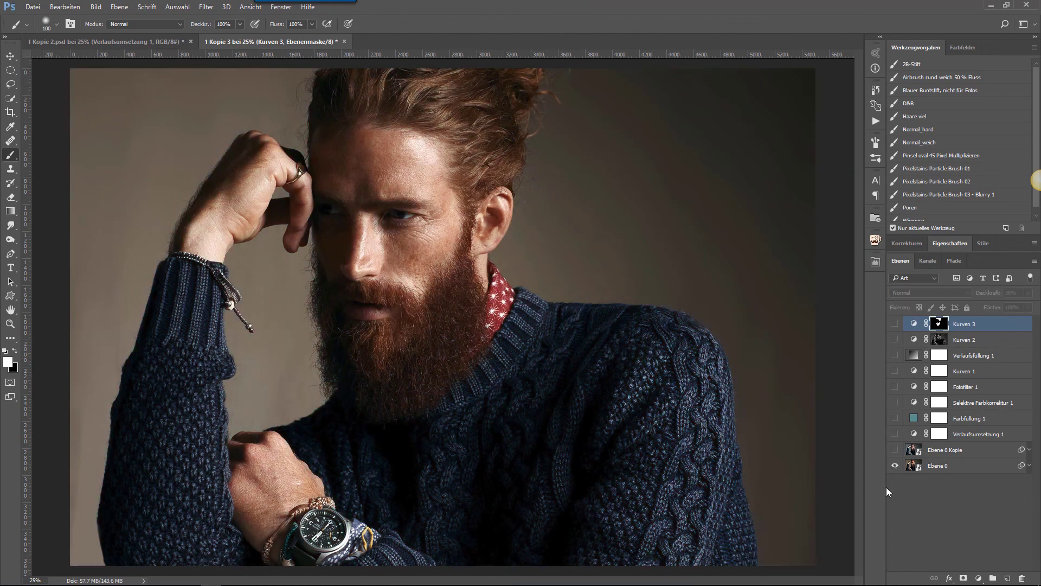
pyautogui.press('alt')
pyautogui.keyDown('alt'); pyautogui.click(895, 465); pyautogui.keyUp('alt')
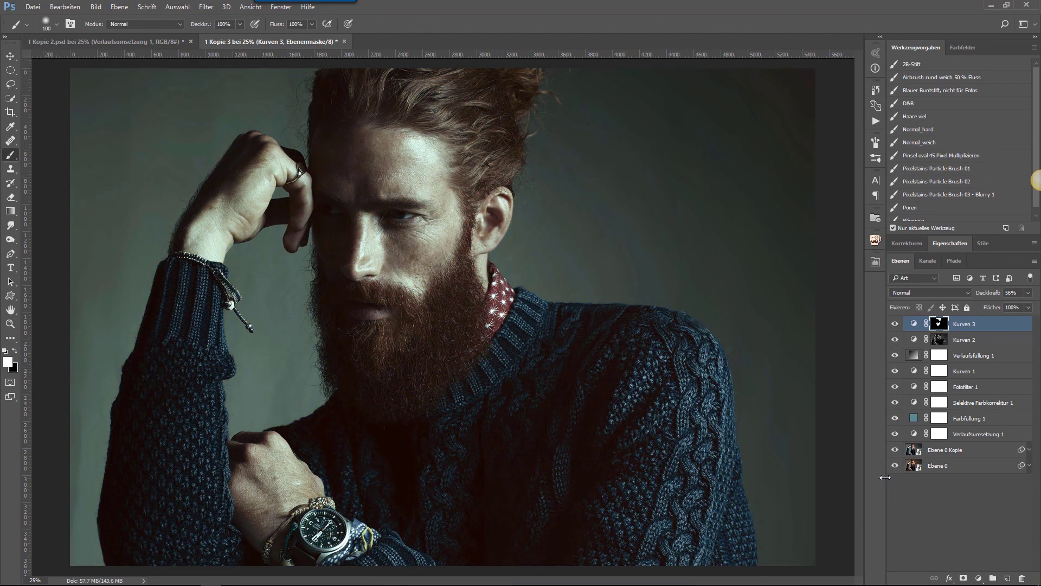
pyautogui.keyDown('alt'); pyautogui.click(895, 465); pyautogui.keyUp('alt')
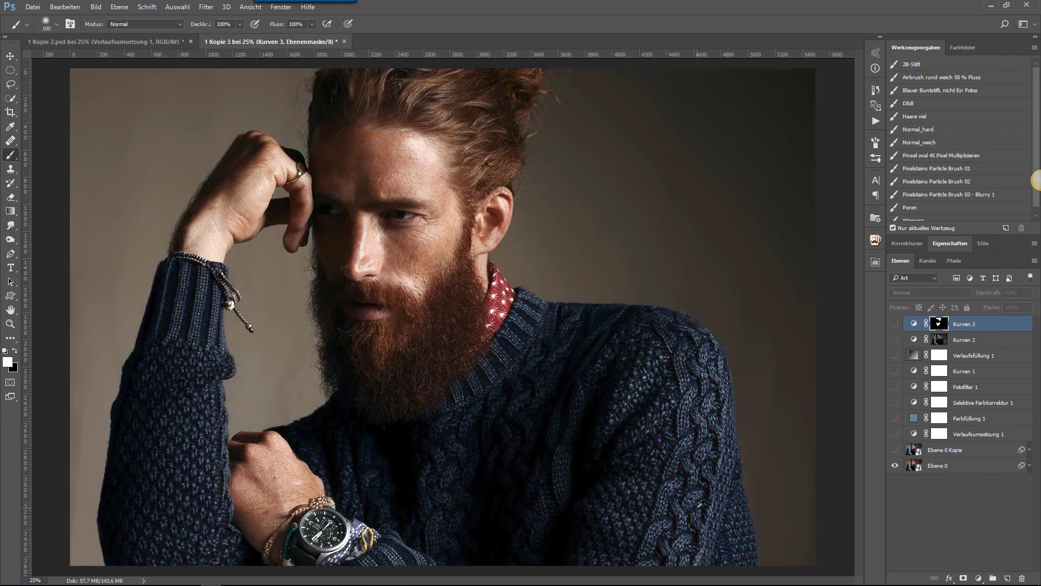
pyautogui.keyDown('alt'); pyautogui.click(895, 465); pyautogui.keyUp('alt')
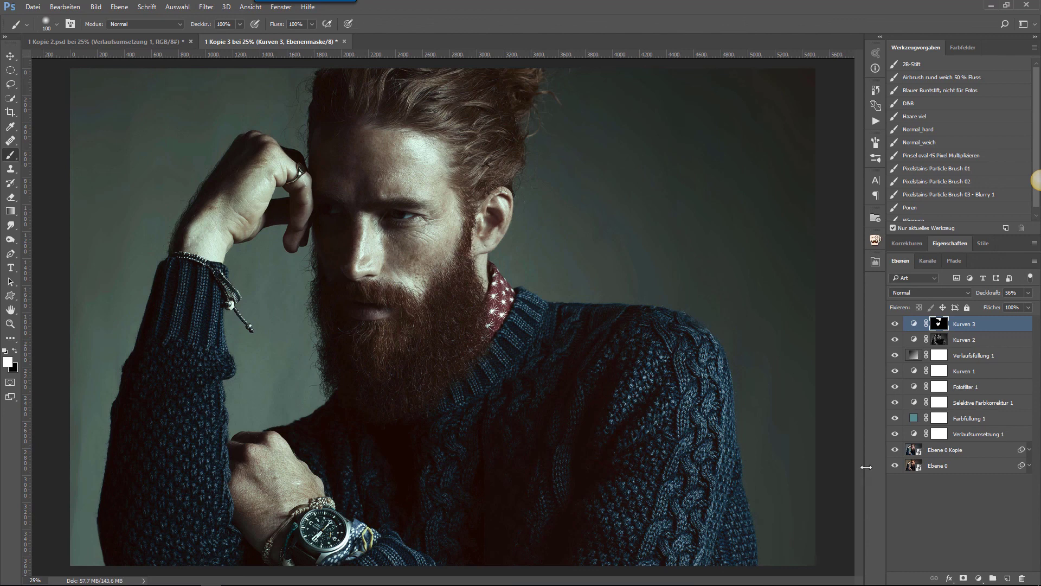
pyautogui.click(307, 578)
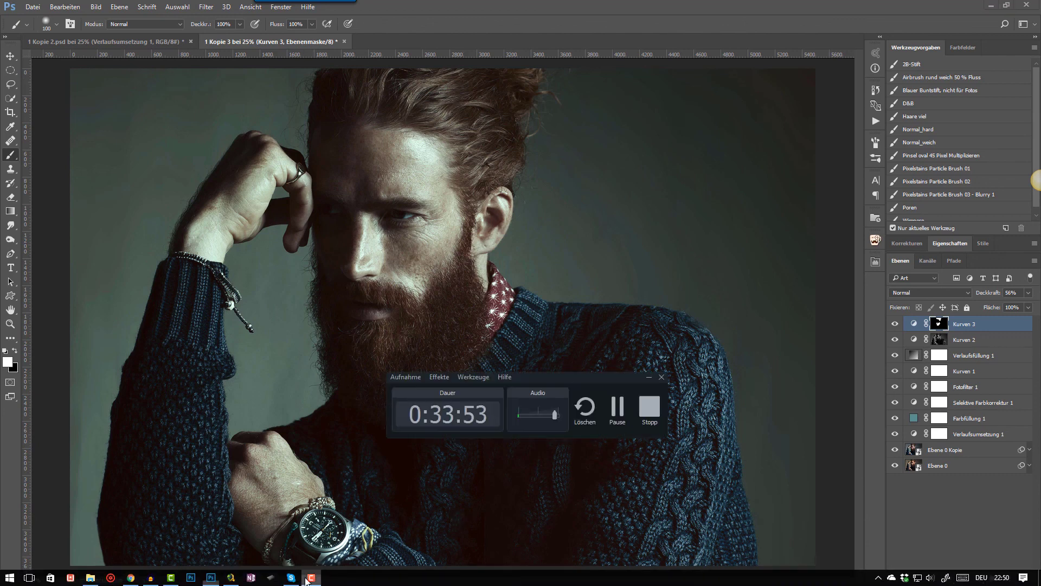